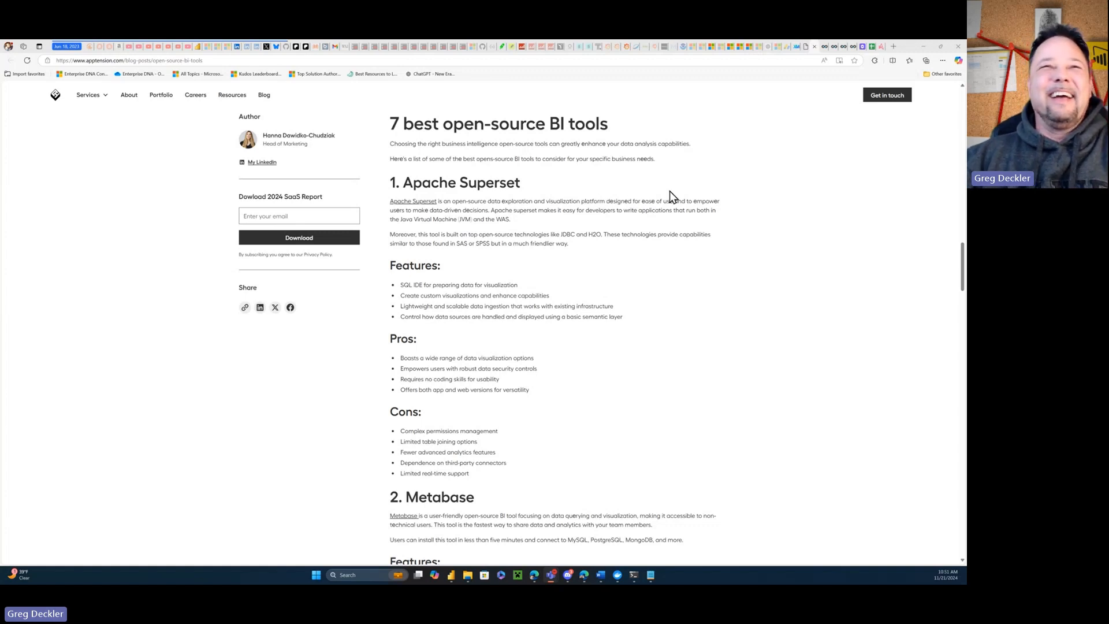
# Step: Open the Superset Quickstart page, then switch to Docker Desktop and search for superset images
pyautogui.click(825, 51)
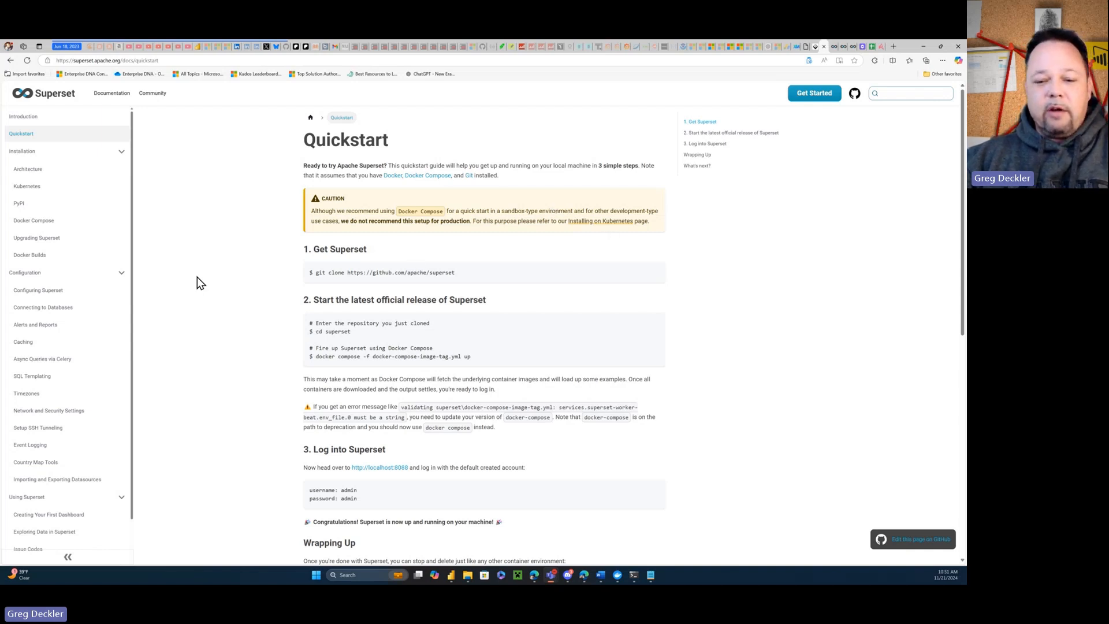
pyautogui.hotkey('alt', 'Tab')
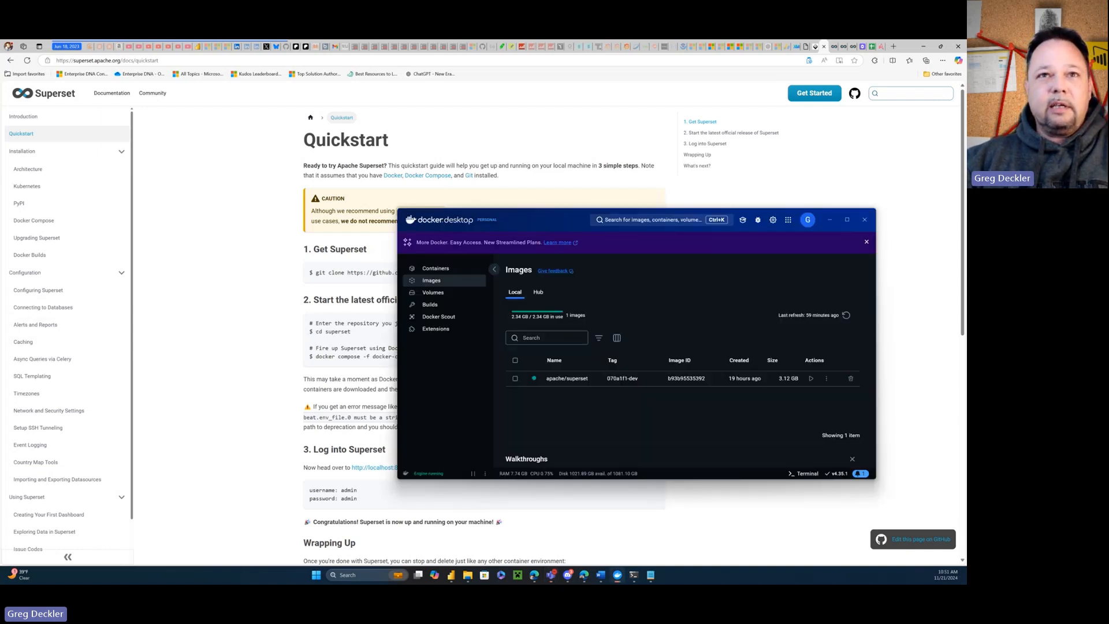
pyautogui.moveTo(560, 214); pyautogui.dragTo(508, 185)
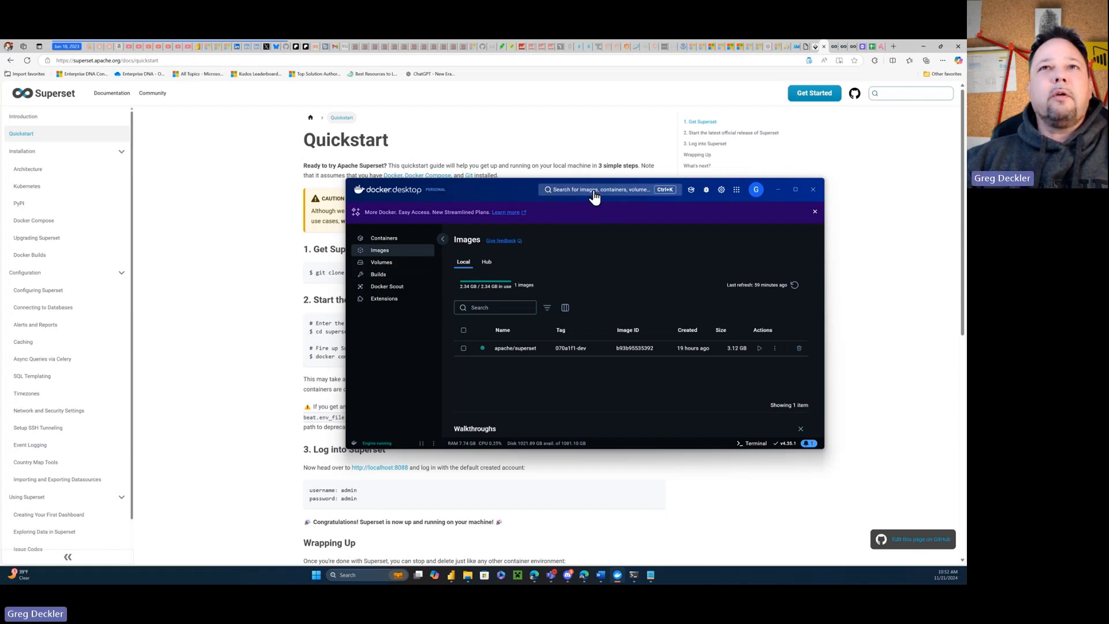
pyautogui.click(563, 195)
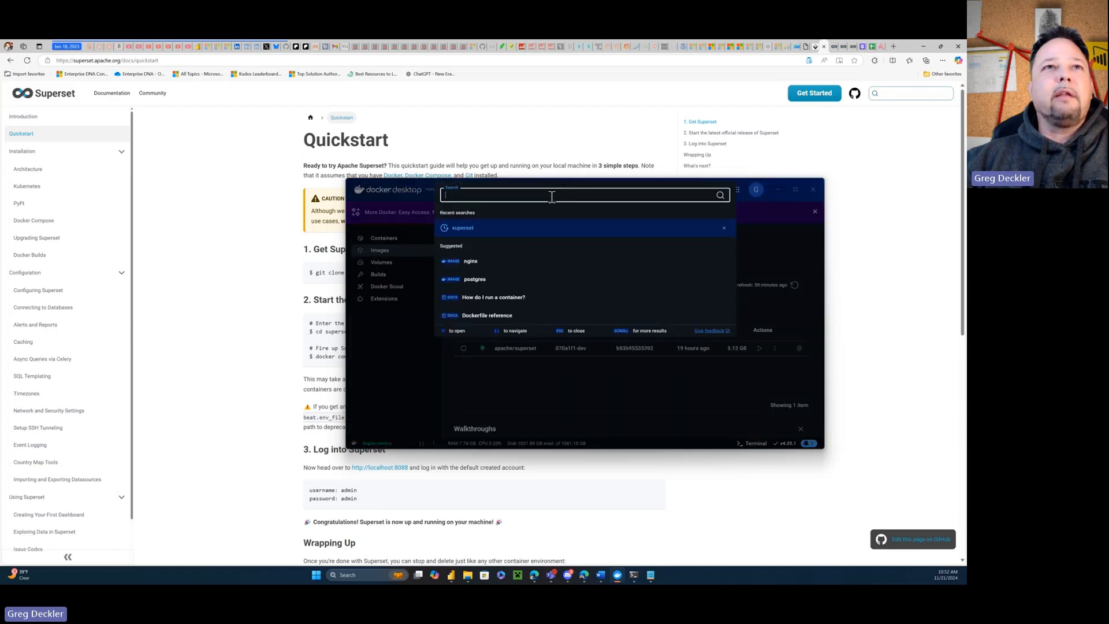
pyautogui.click(471, 231)
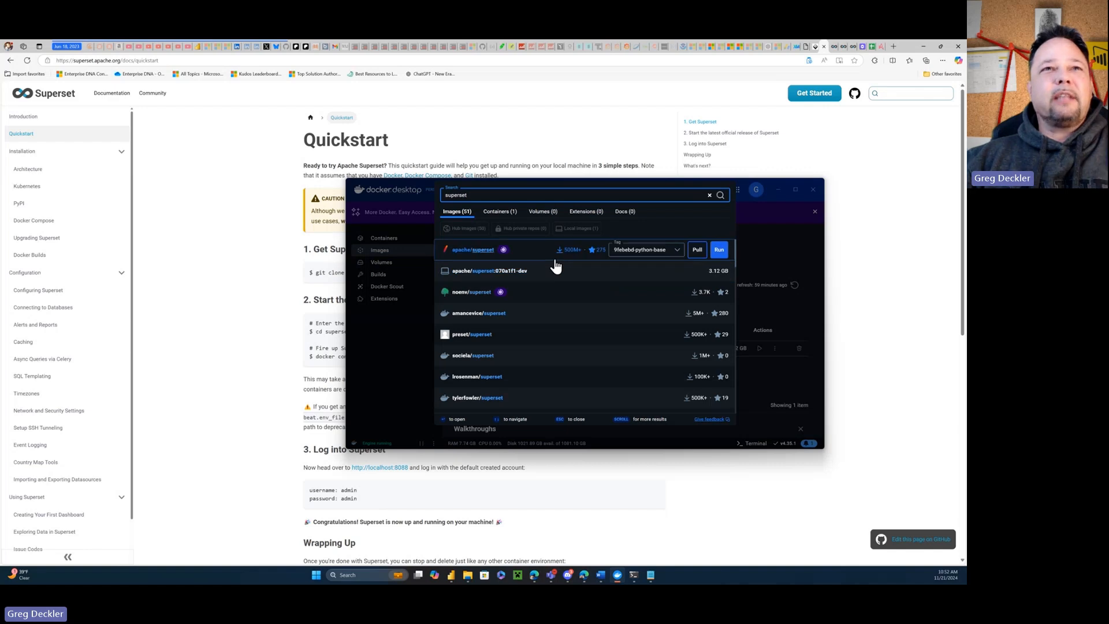
pyautogui.click(770, 247)
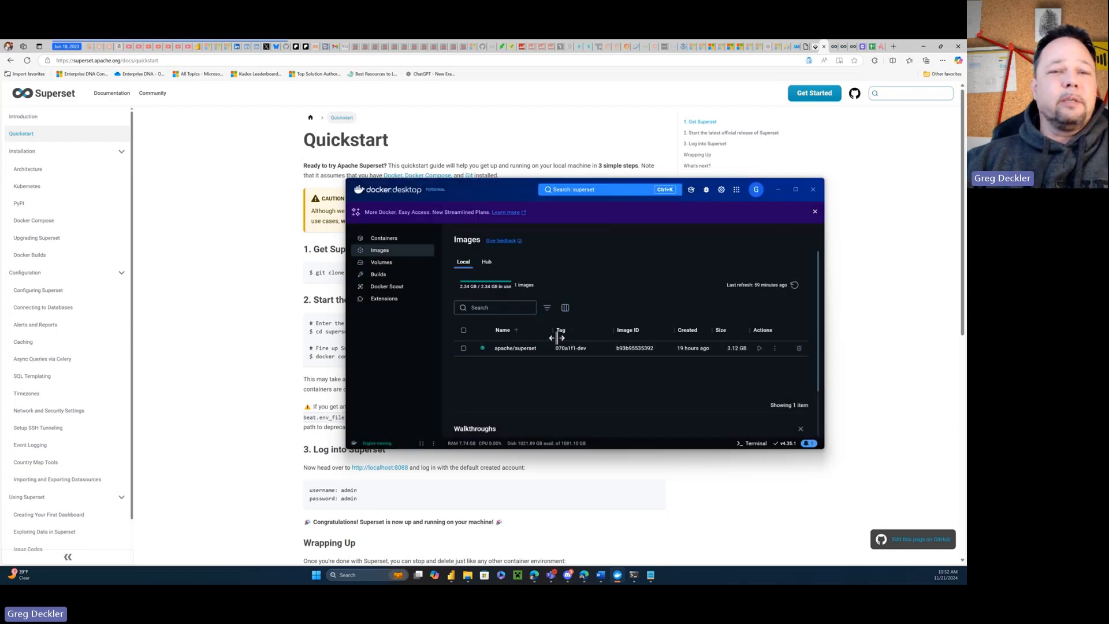
# Step: Review the Quickstart commands in the browser, and view the logs of the existing Superset container in Docker Desktop
pyautogui.click(272, 333)
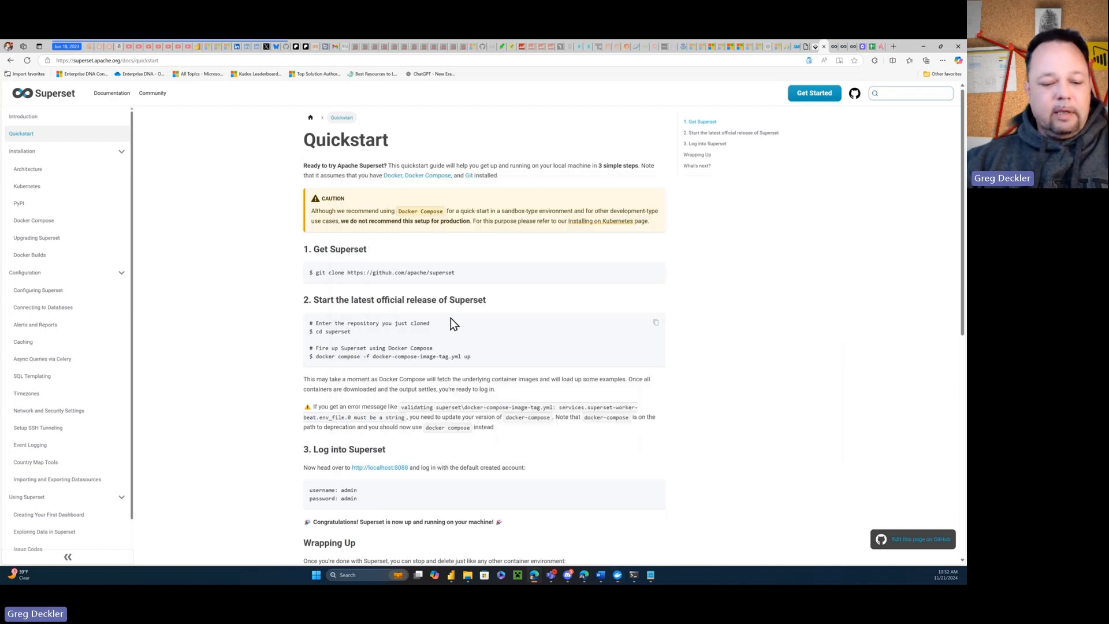
pyautogui.hotkey('alt', 'Tab')
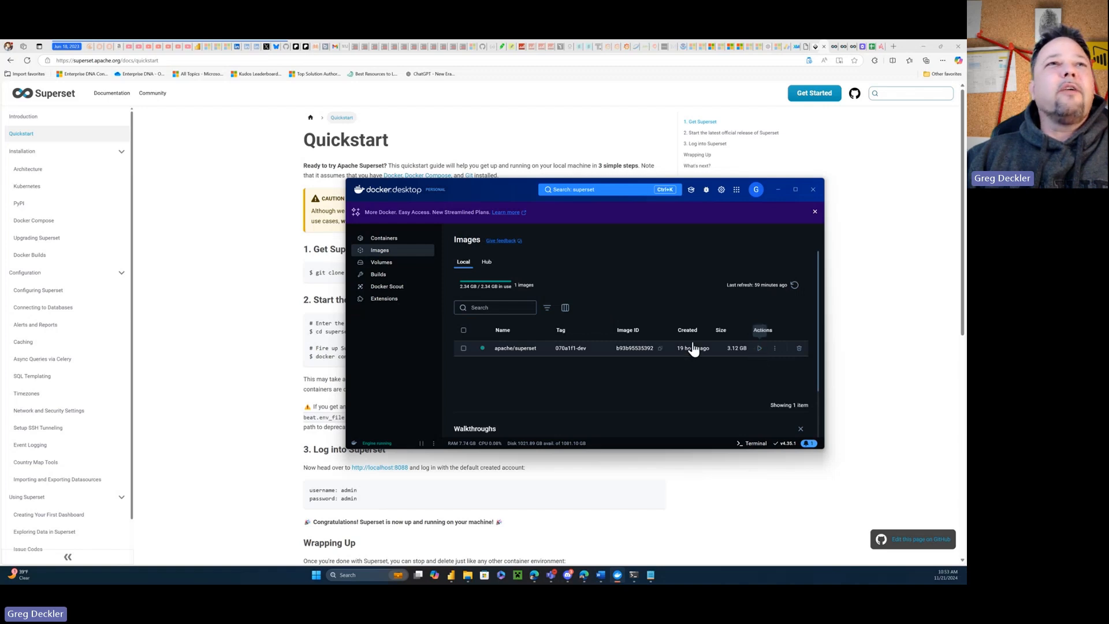
pyautogui.click(391, 240)
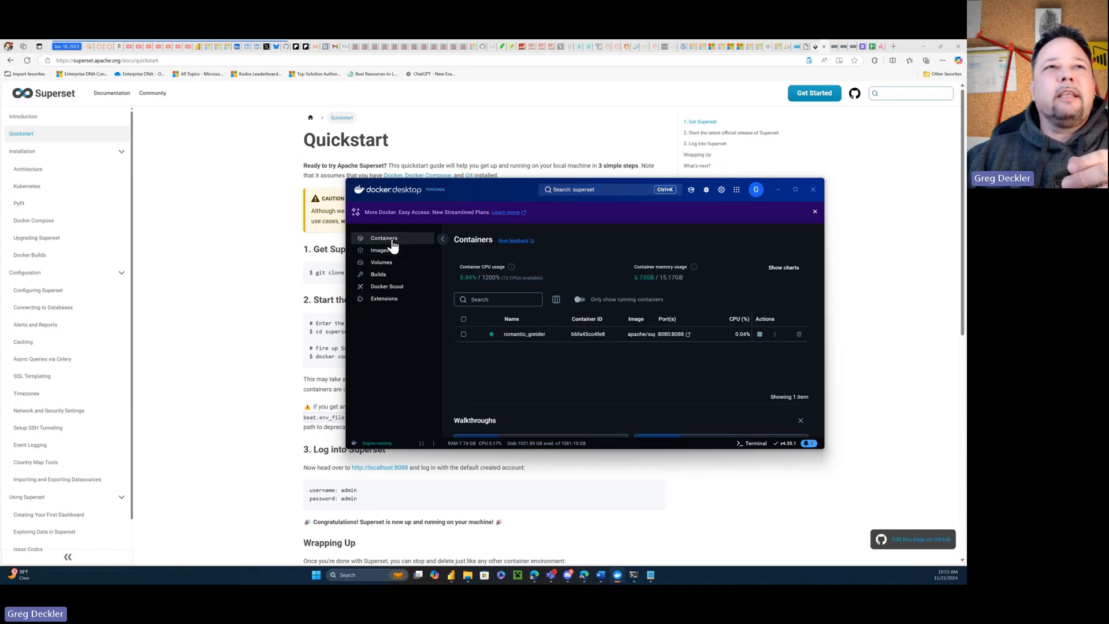
pyautogui.click(527, 335)
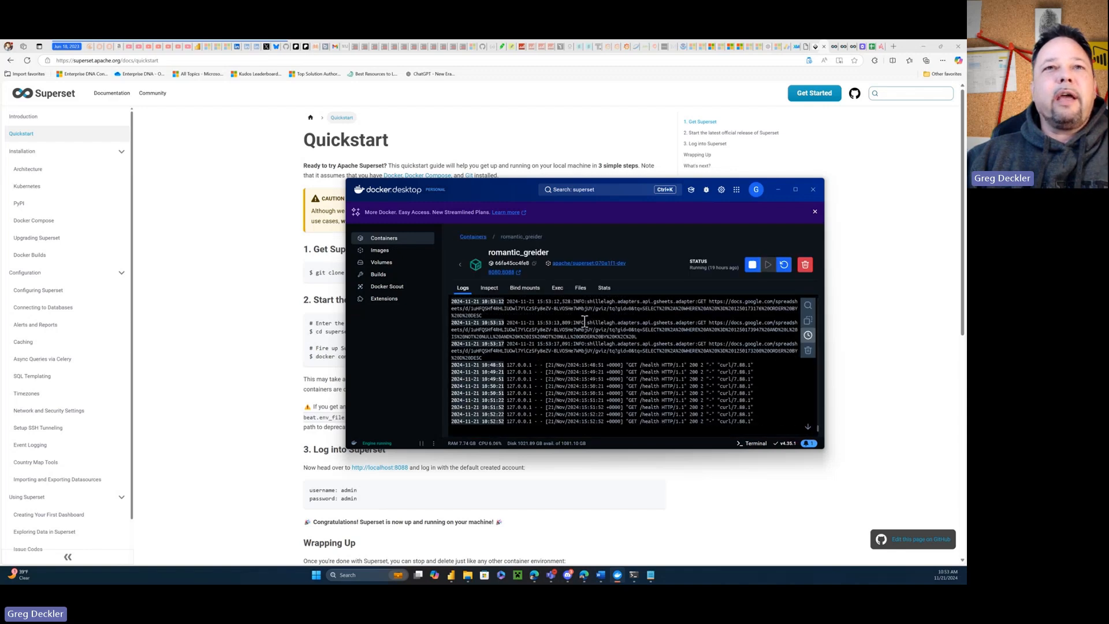
# Step: Run a new container from the local apache/superset image with host port 8082
pyautogui.click(397, 254)
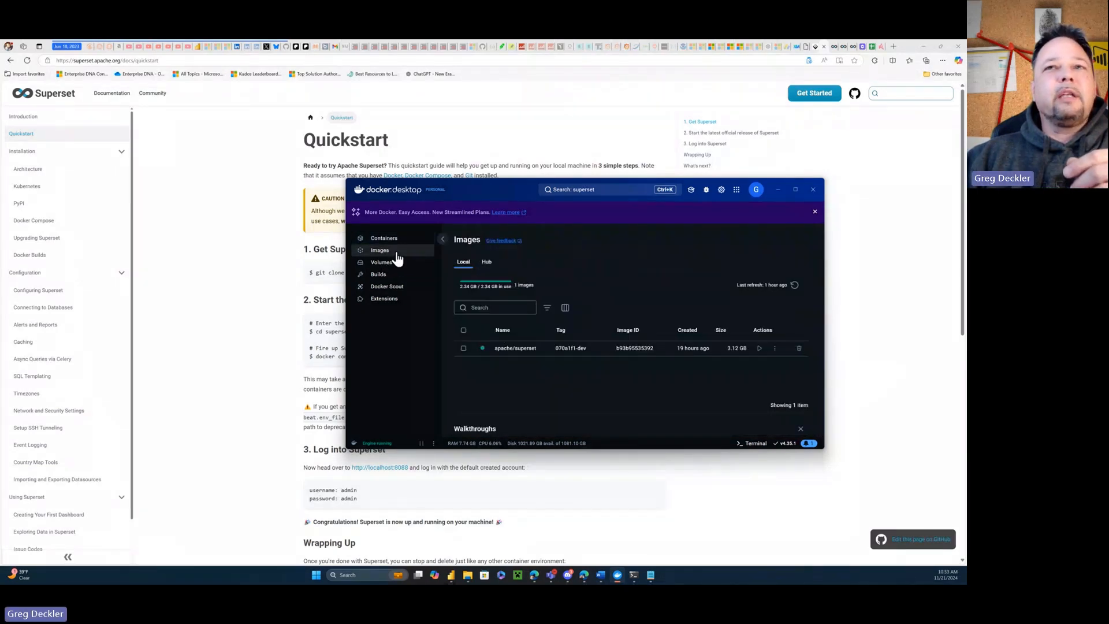
pyautogui.click(760, 349)
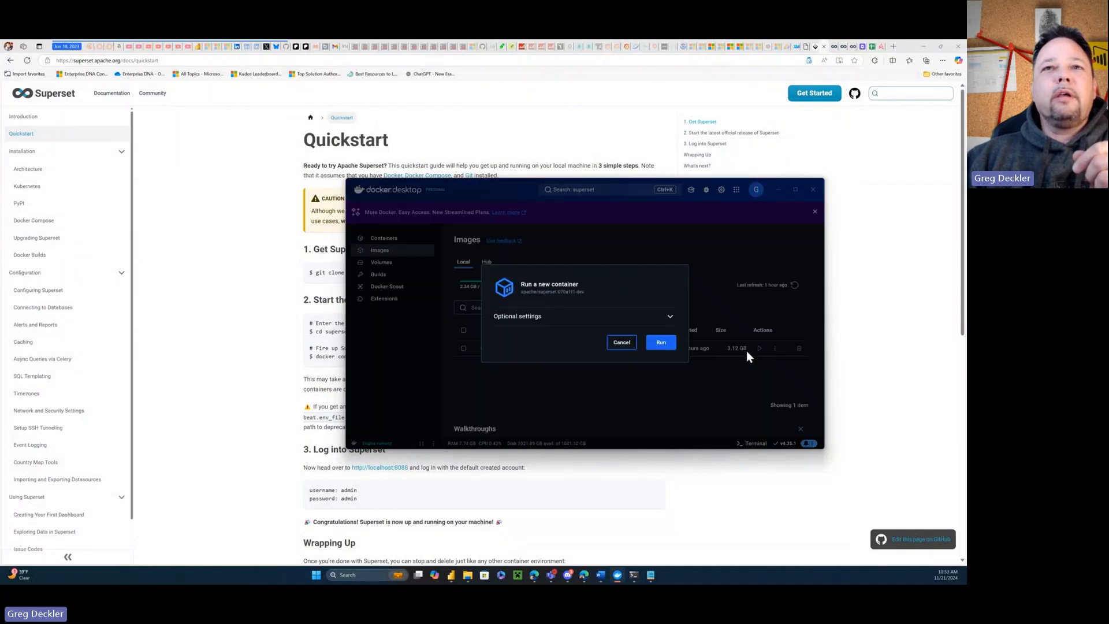
pyautogui.click(672, 319)
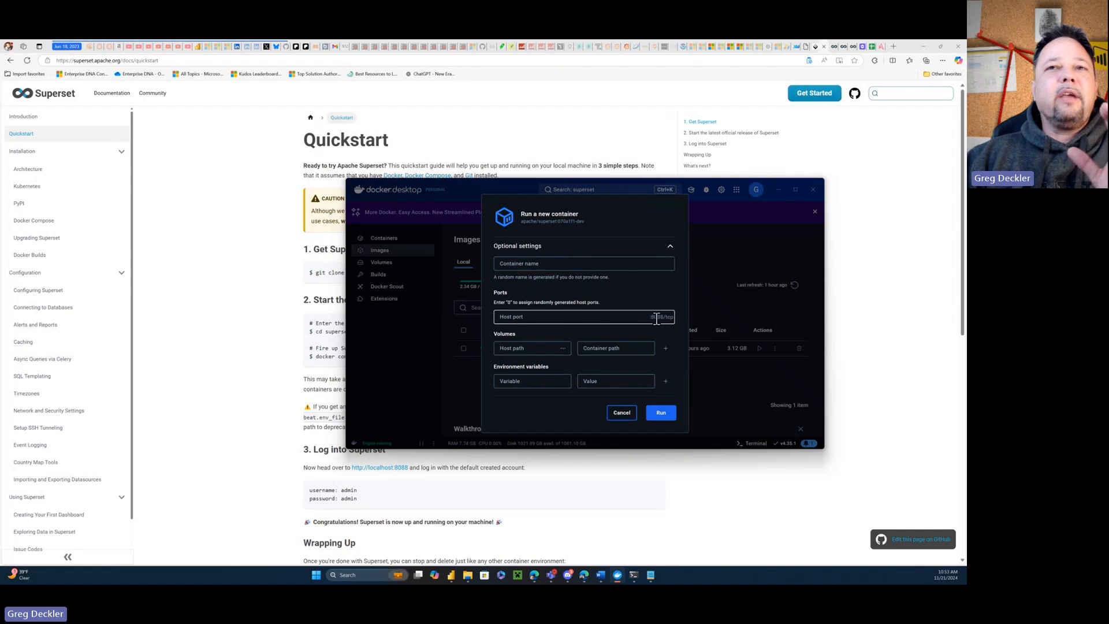
pyautogui.click(577, 318)
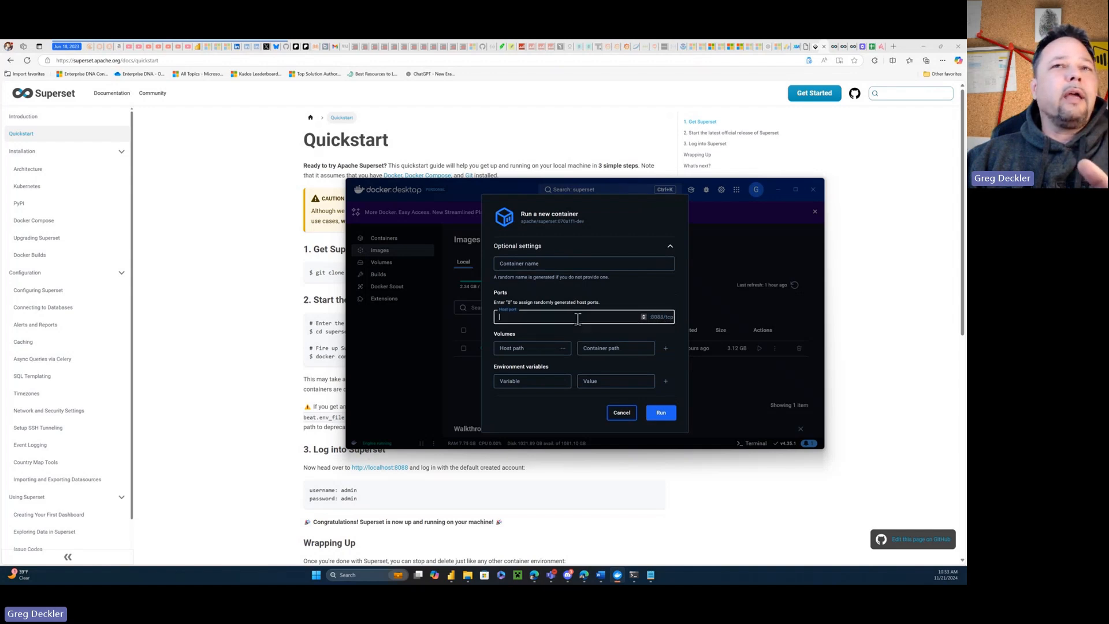
pyautogui.write('8082')
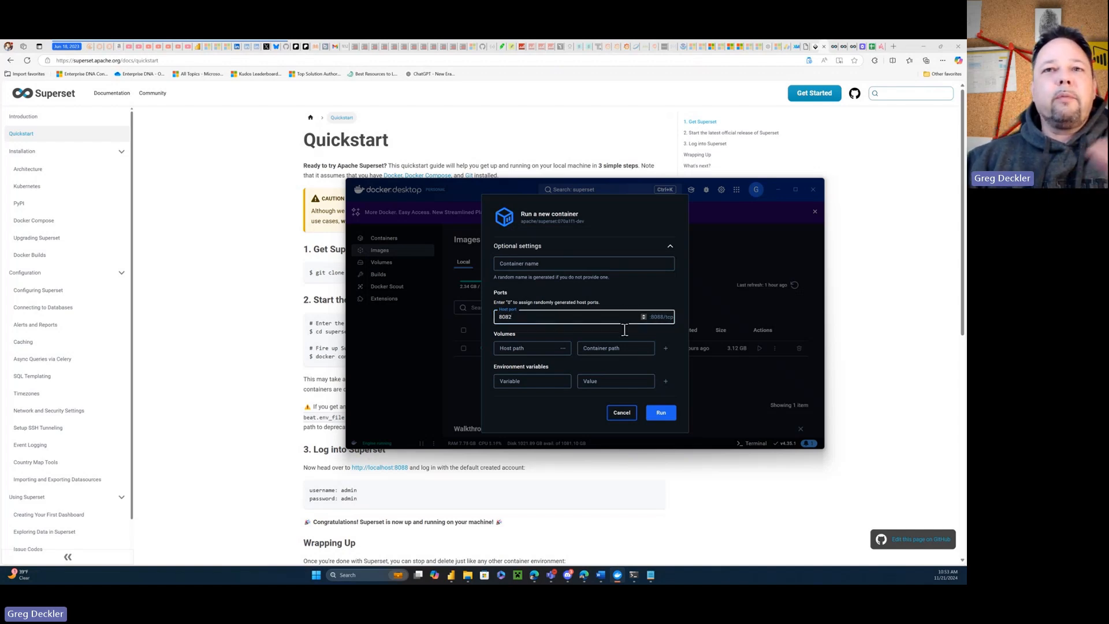
pyautogui.click(662, 414)
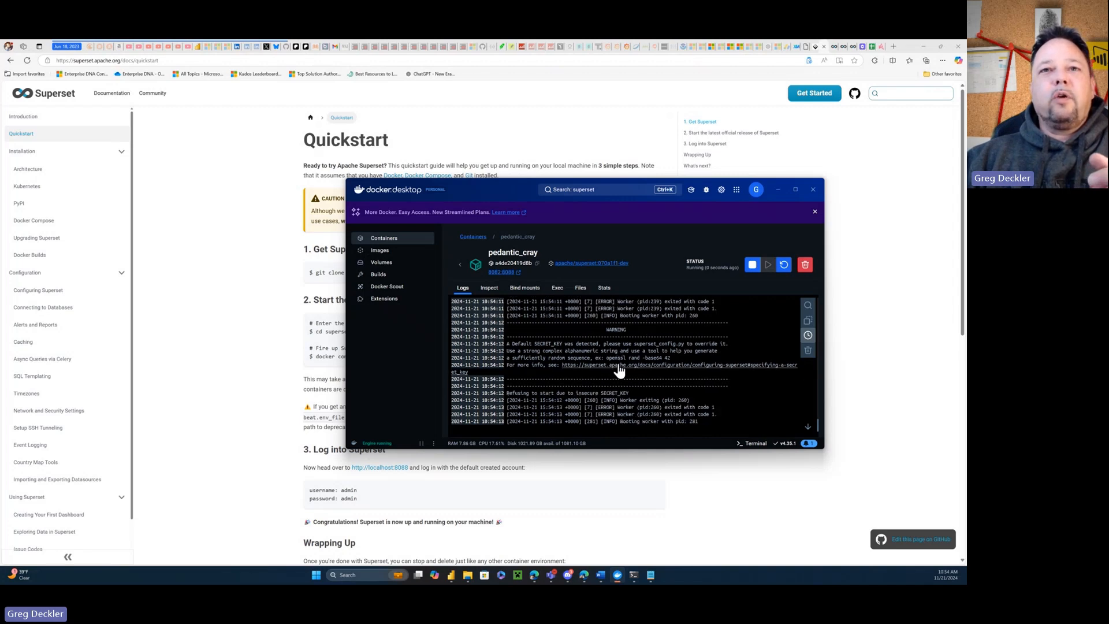
# Step: Open the SECRET_KEY documentation linked in the container log and examine how to generate a strong secure key
pyautogui.click(619, 371)
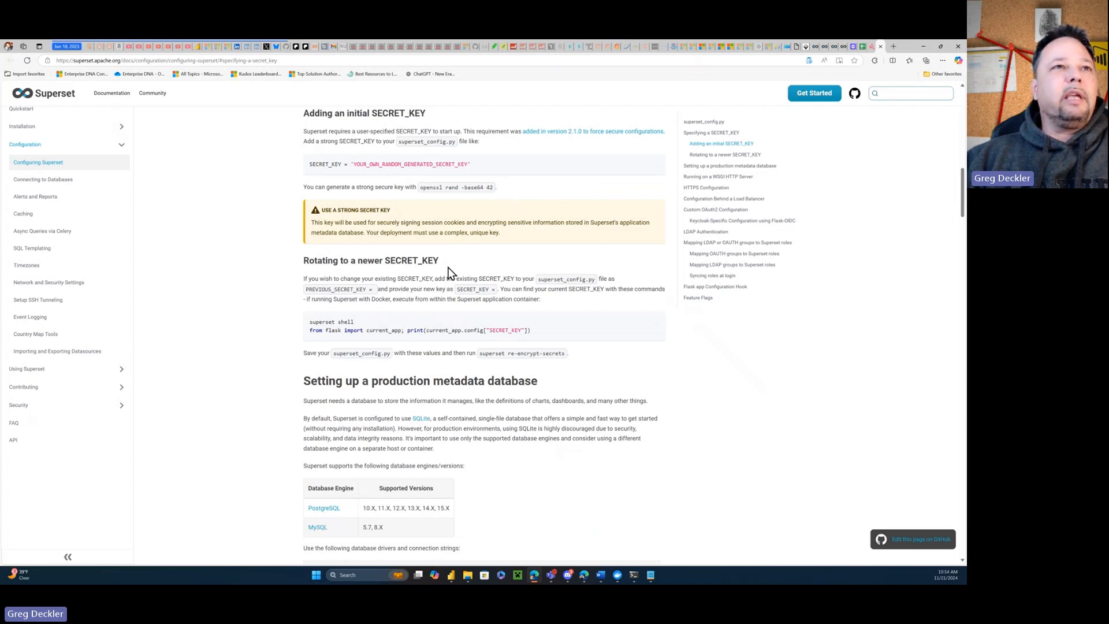
pyautogui.scroll(-3, 423, 185)
pyautogui.scroll(3, 420, 178)
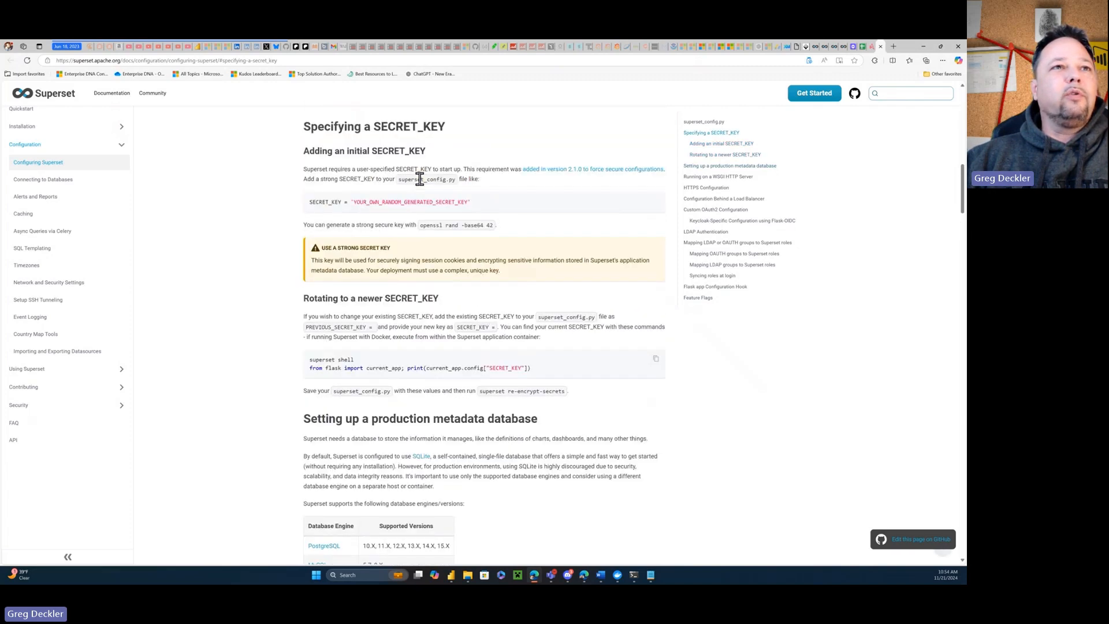
pyautogui.scroll(1, 420, 179)
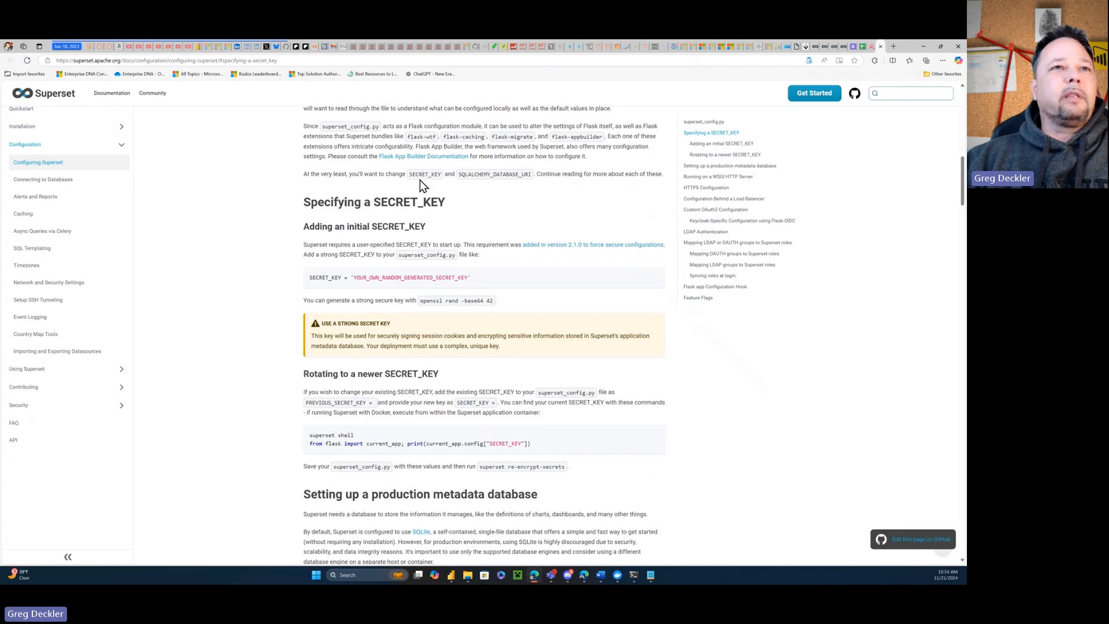
pyautogui.moveTo(421, 300); pyautogui.dragTo(494, 302)
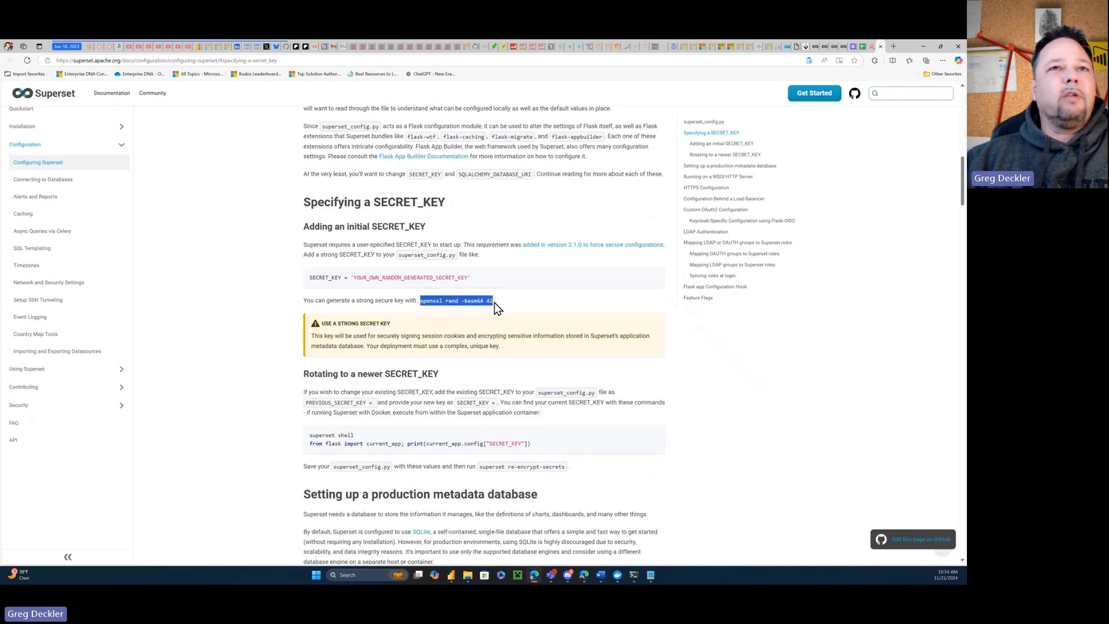
pyautogui.click(544, 303)
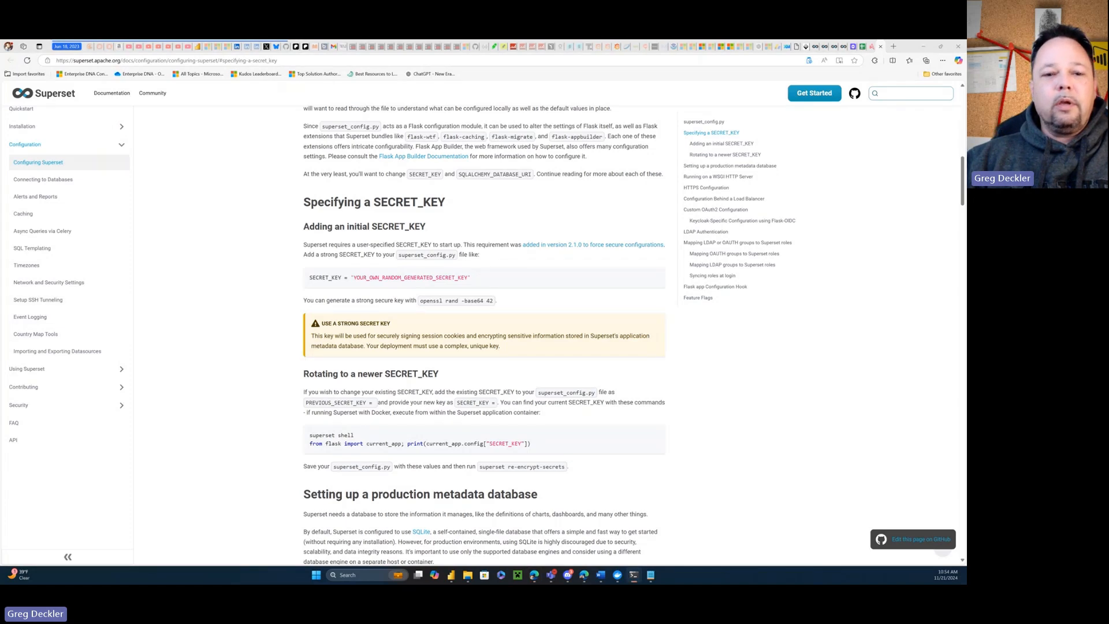
# Step: Switch to the Command Prompt and examine the output of openssl rand -base64 42
pyautogui.click(633, 574)
pyautogui.moveTo(342, 216); pyautogui.dragTo(674, 188)
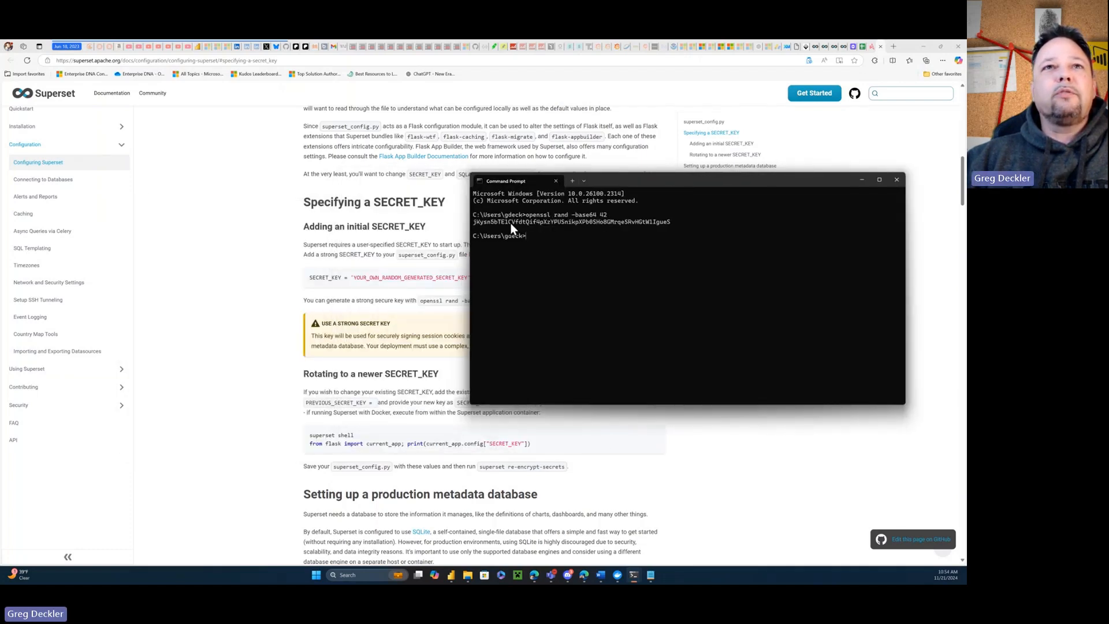
pyautogui.moveTo(842, 184); pyautogui.dragTo(607, 314)
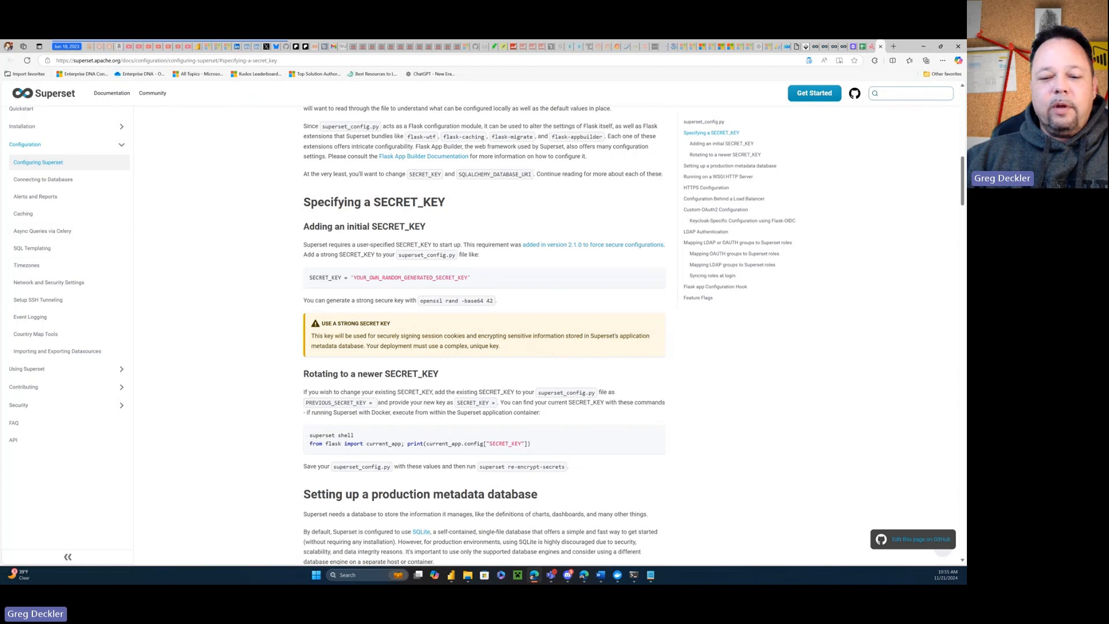
# Step: Switch to Docker Desktop and expand the app folder in the new Superset container's files
pyautogui.hotkey('alt', 'Tab')
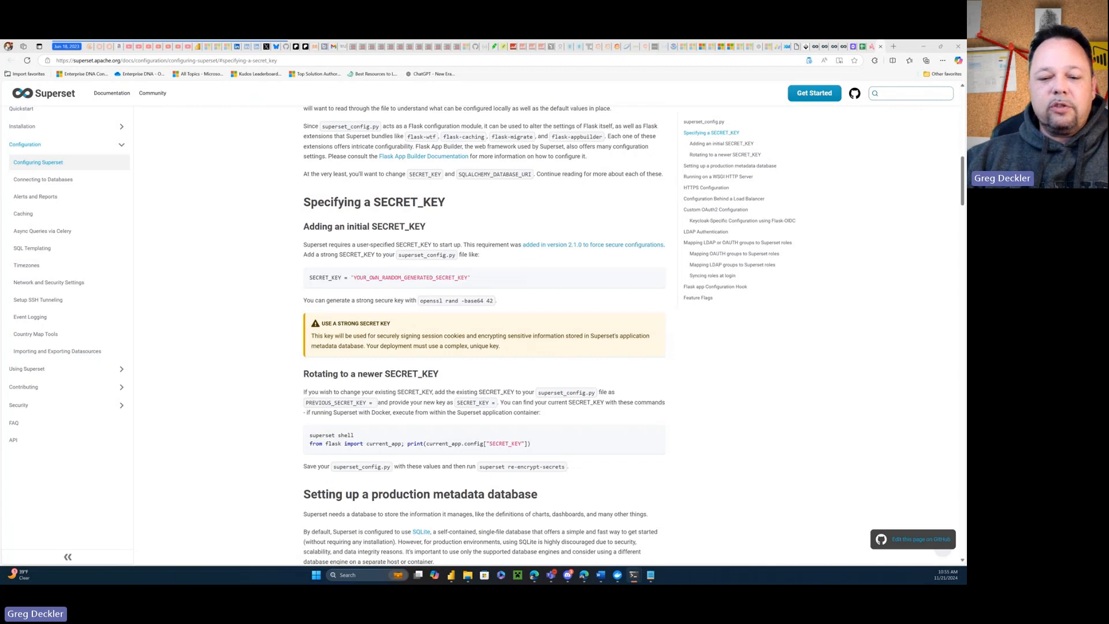
pyautogui.click(618, 575)
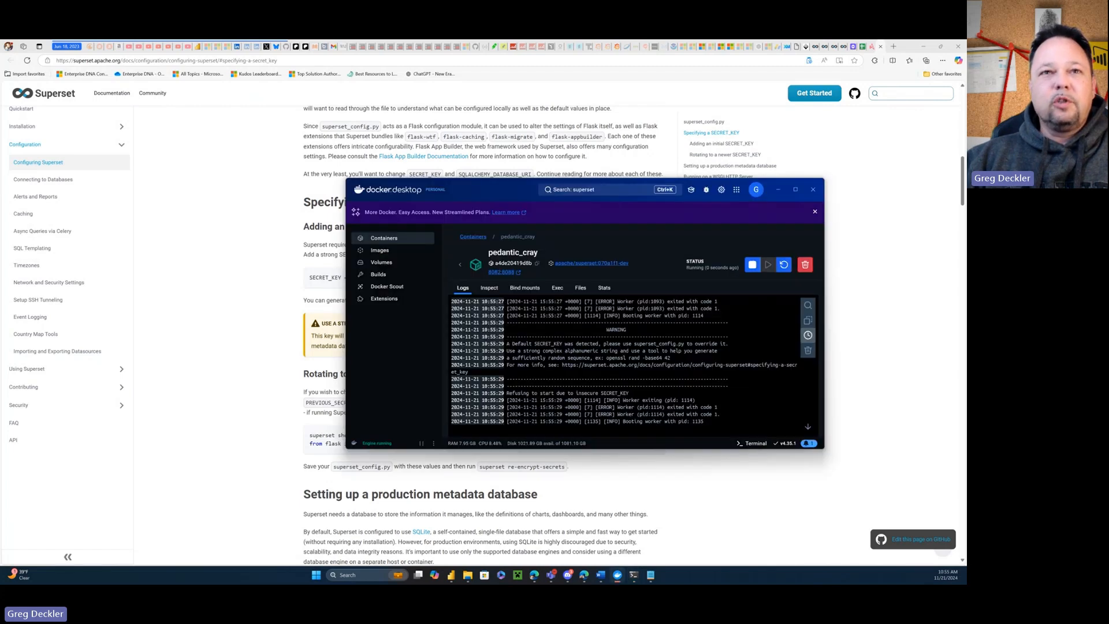
pyautogui.click(579, 289)
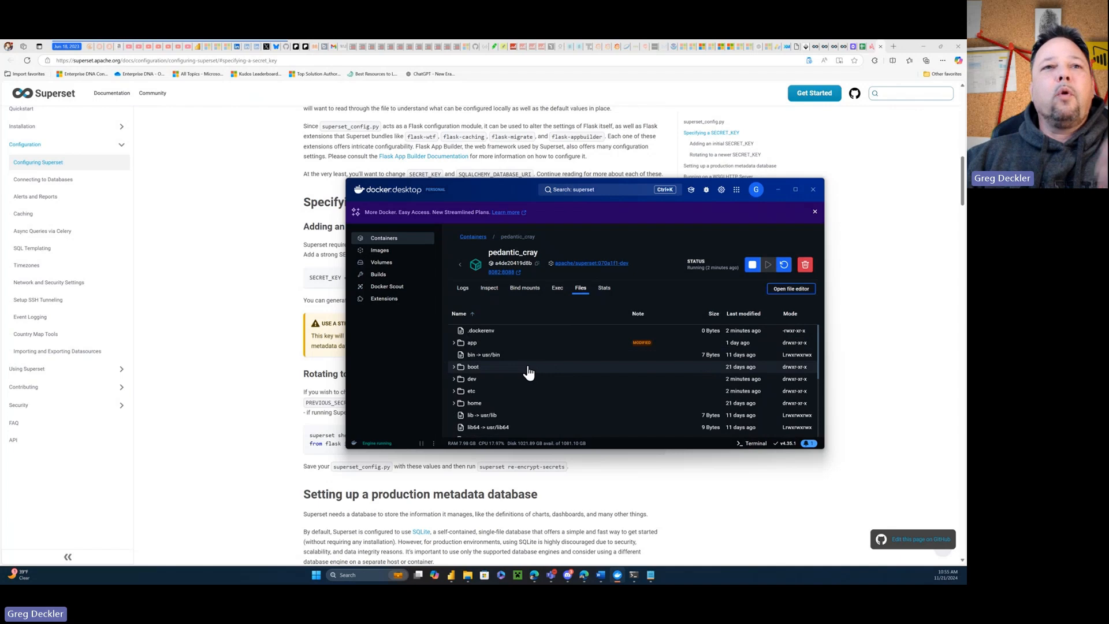
pyautogui.click(457, 345)
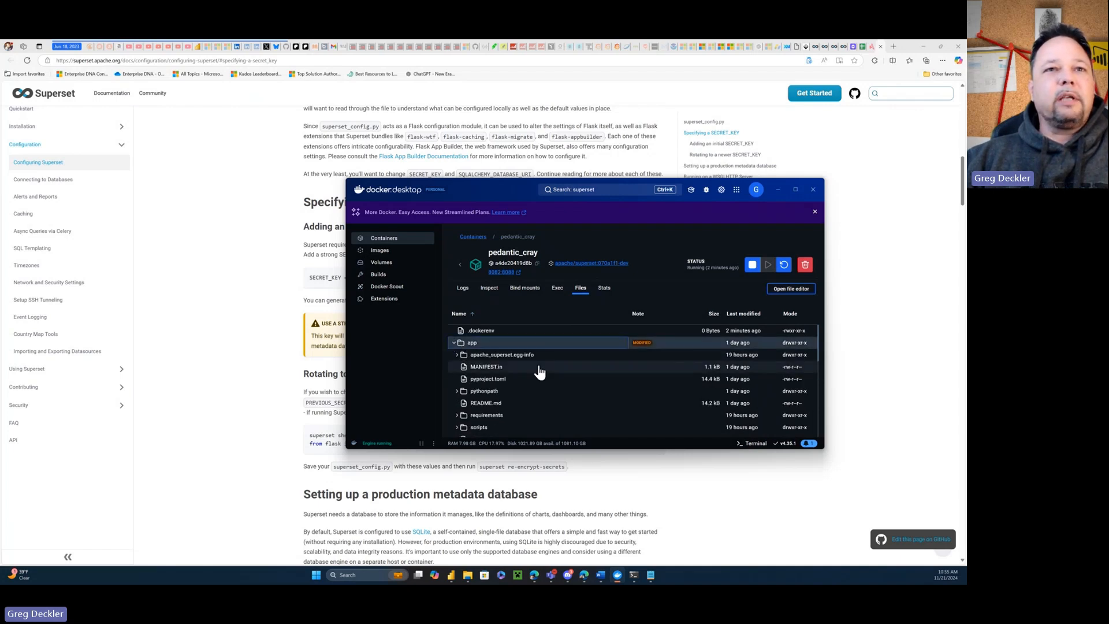
pyautogui.scroll(-3, 540, 372)
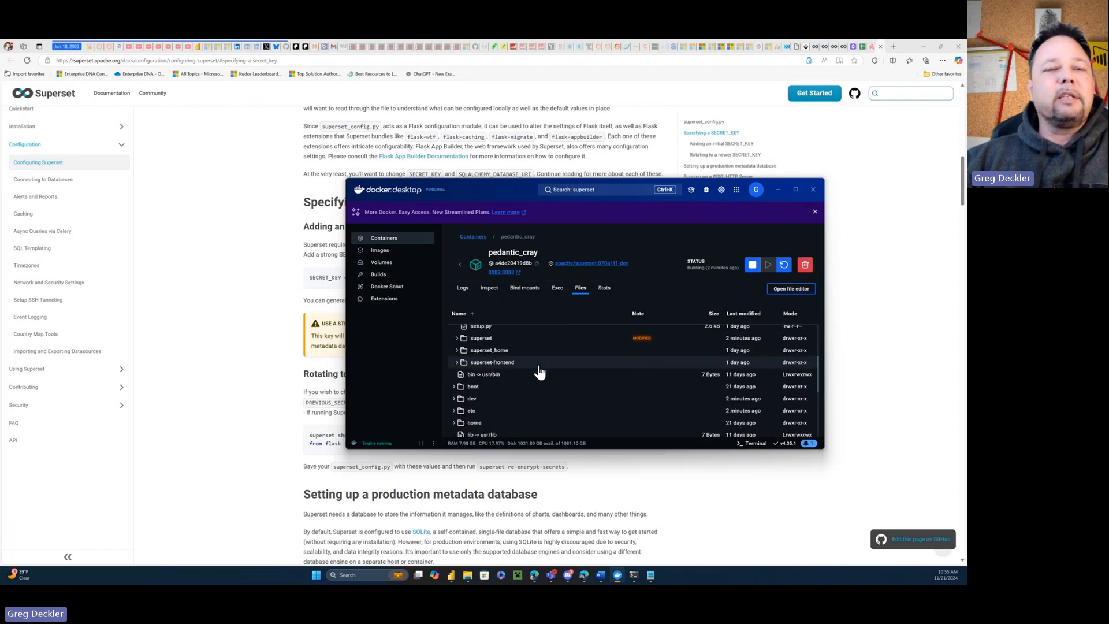
# Step: Return to the browser and examine the superset_config.py section of the Configuring Superset documentation
pyautogui.click(819, 48)
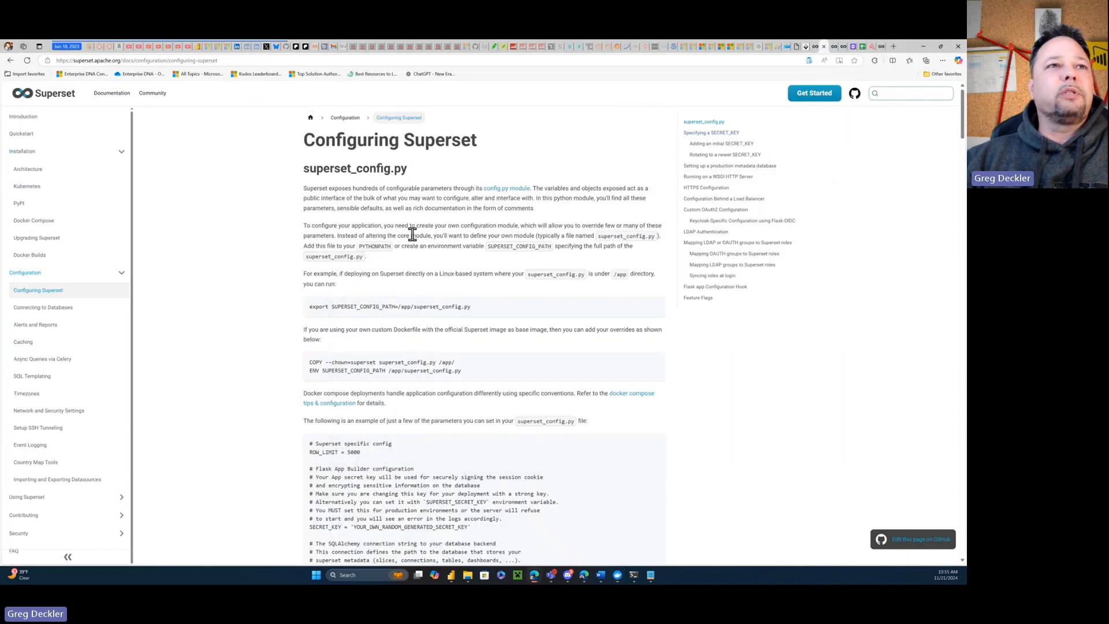
pyautogui.scroll(-7, 412, 234)
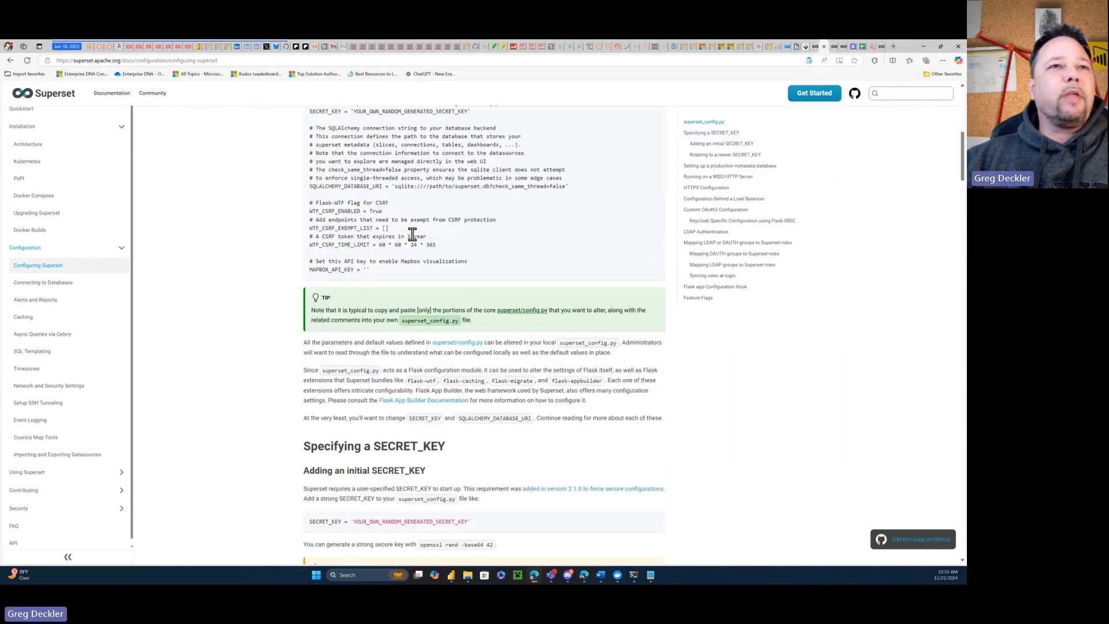
pyautogui.scroll(7, 412, 234)
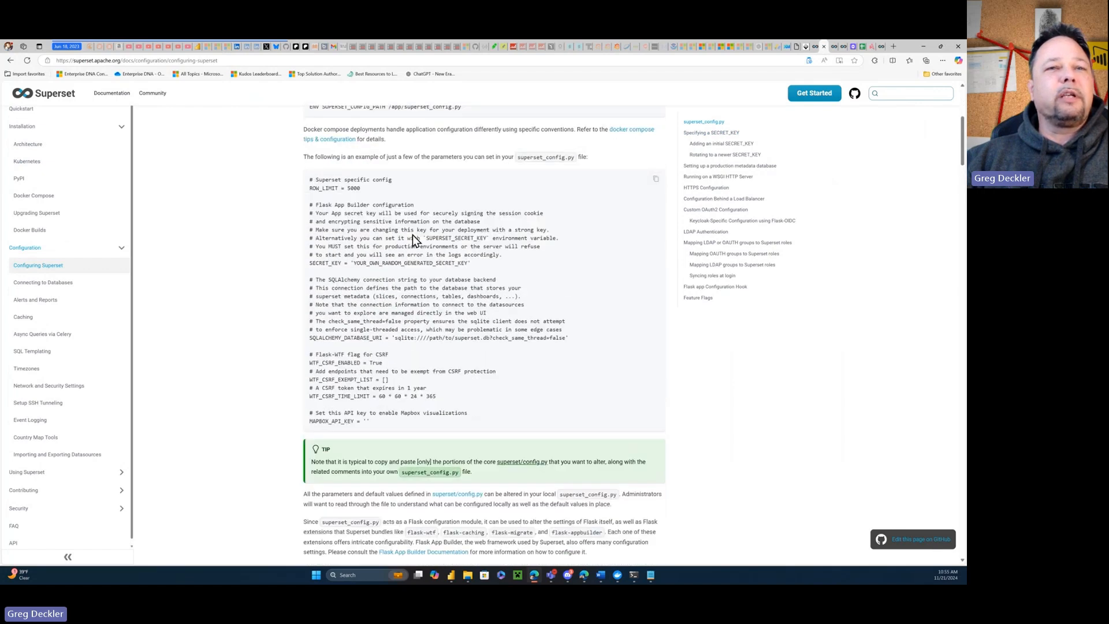
pyautogui.scroll(1, 413, 234)
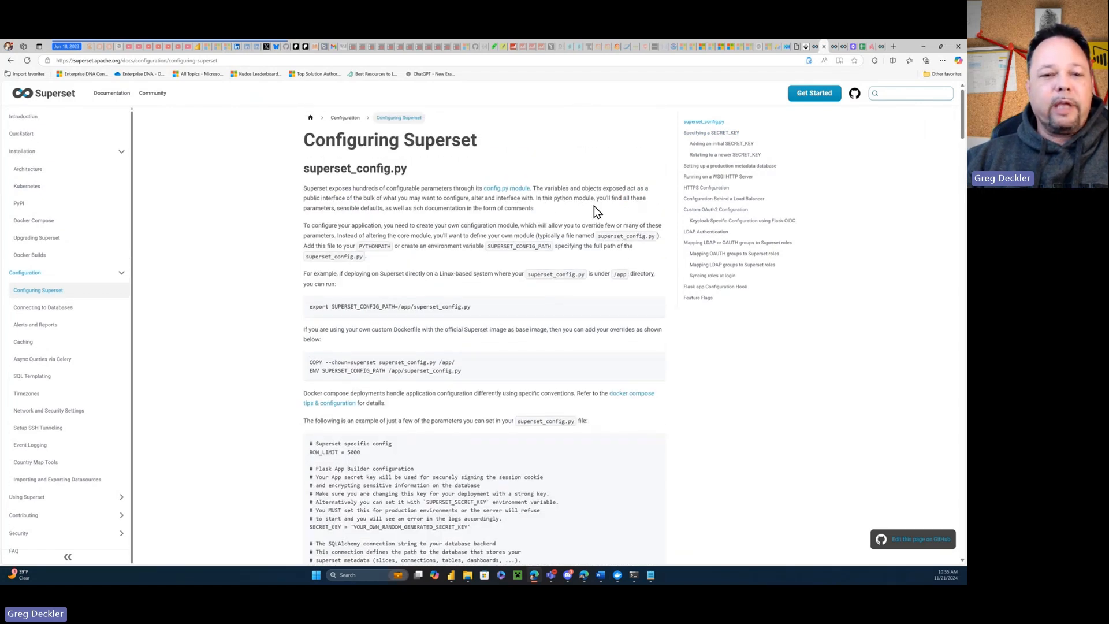
# Step: Switch to Docker Desktop and look through the app folder in the pedantic_cray container's files for a configuration file
pyautogui.hotkey('alt', 'Tab')
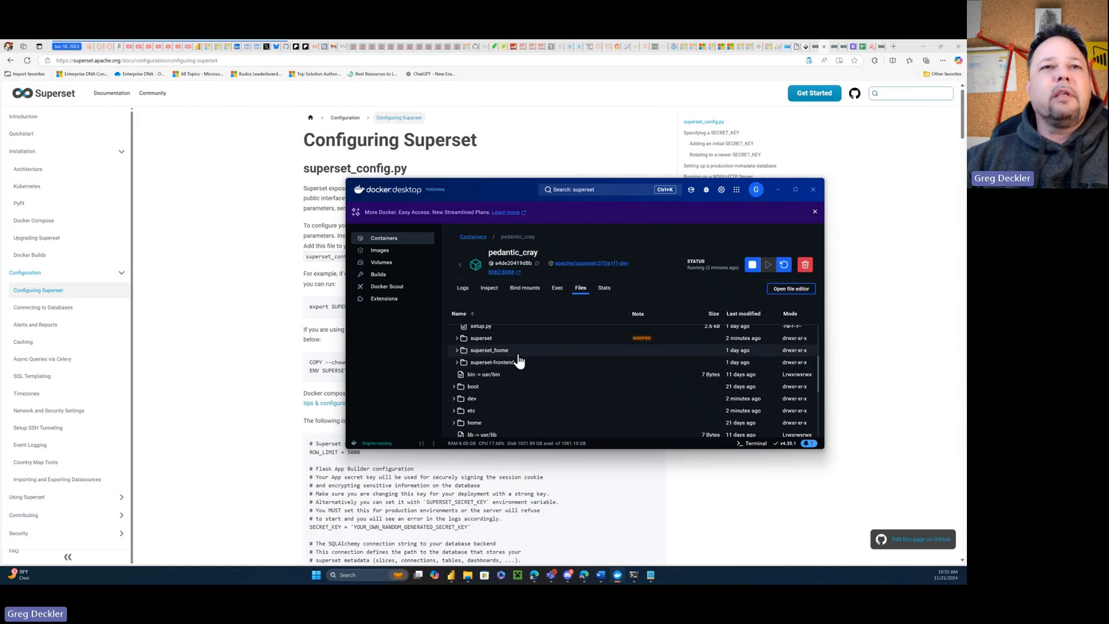
pyautogui.scroll(1, 518, 360)
pyautogui.scroll(2, 518, 360)
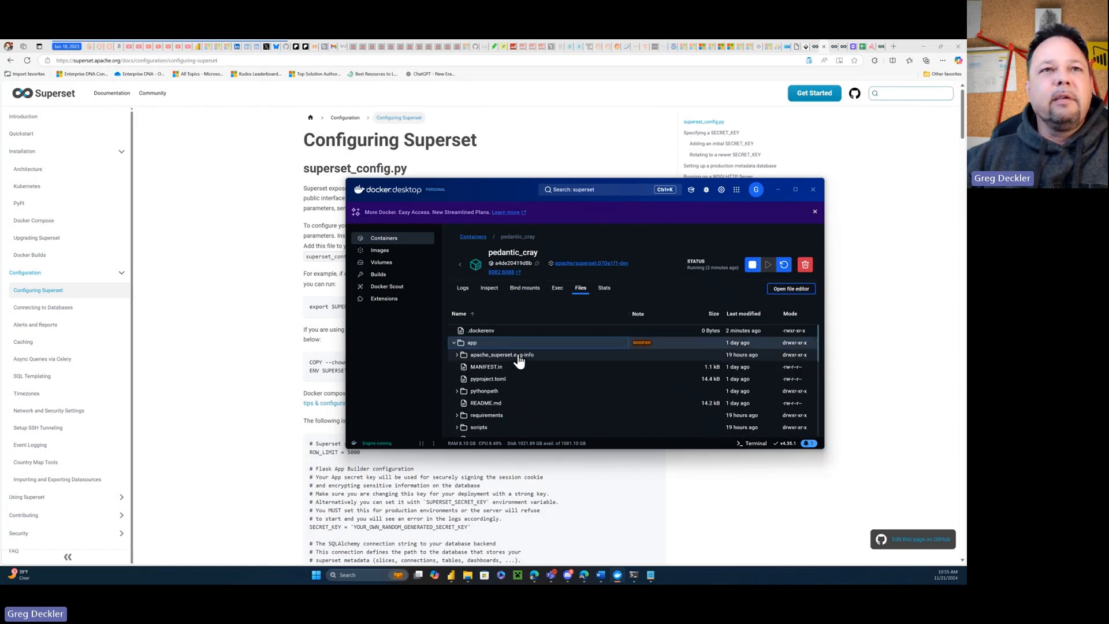
pyautogui.scroll(-3, 478, 361)
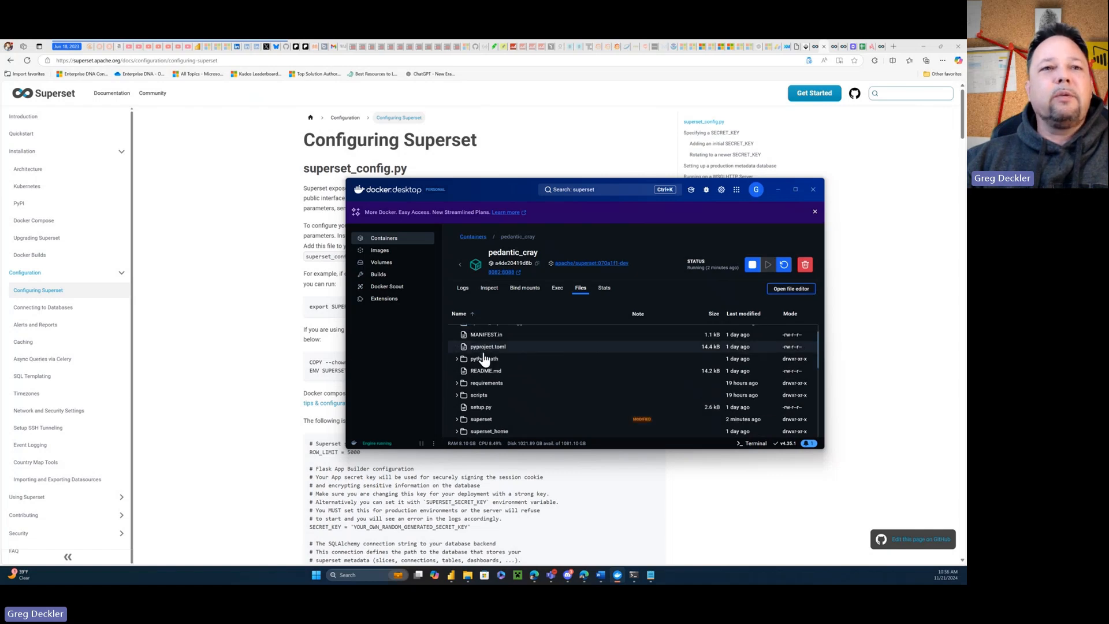
pyautogui.scroll(-1, 484, 359)
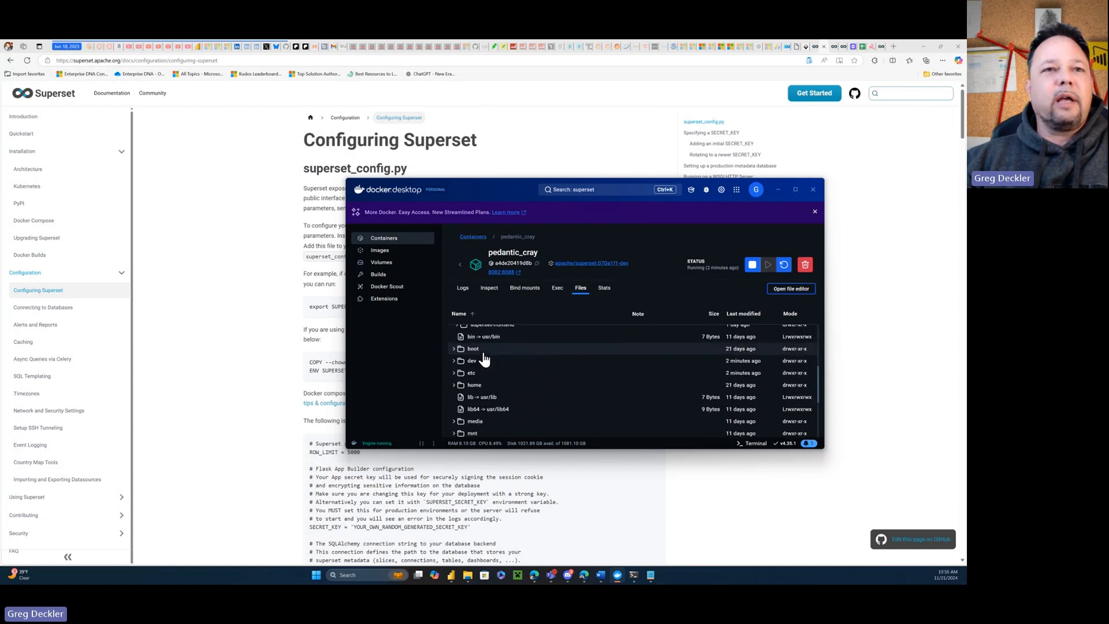
pyautogui.scroll(3, 484, 359)
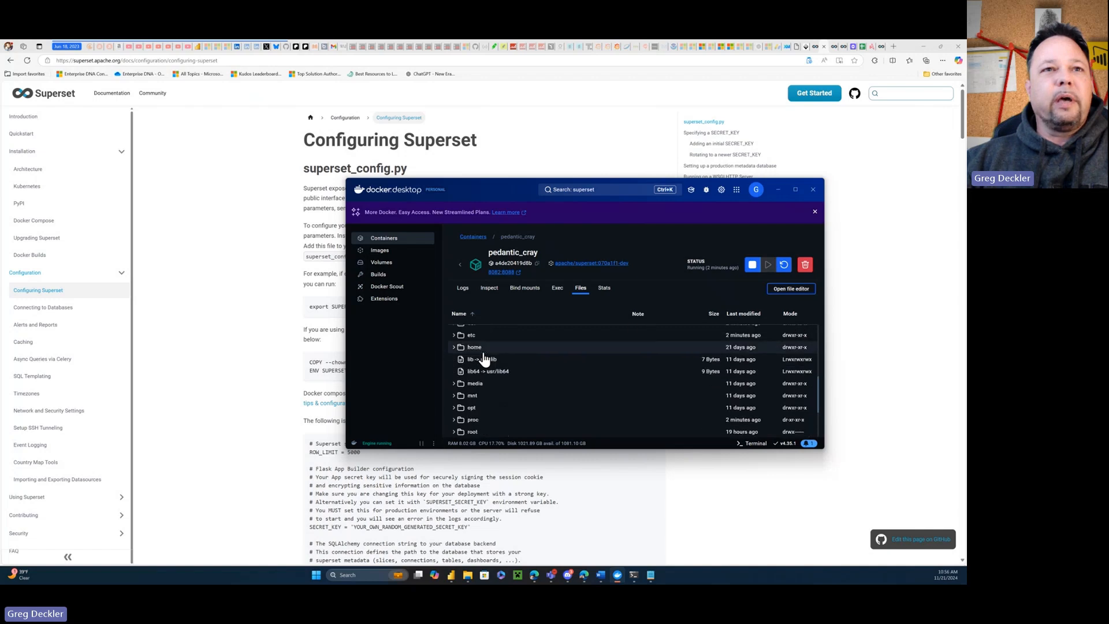
pyautogui.scroll(2, 484, 359)
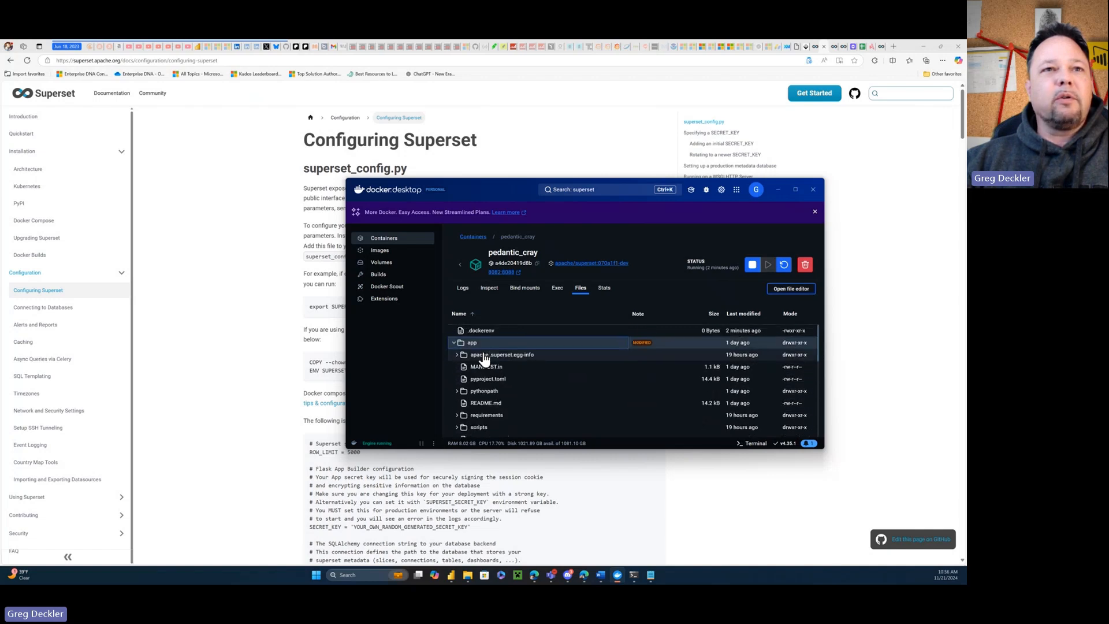
pyautogui.click(454, 343)
pyautogui.click(454, 344)
pyautogui.scroll(-5, 515, 366)
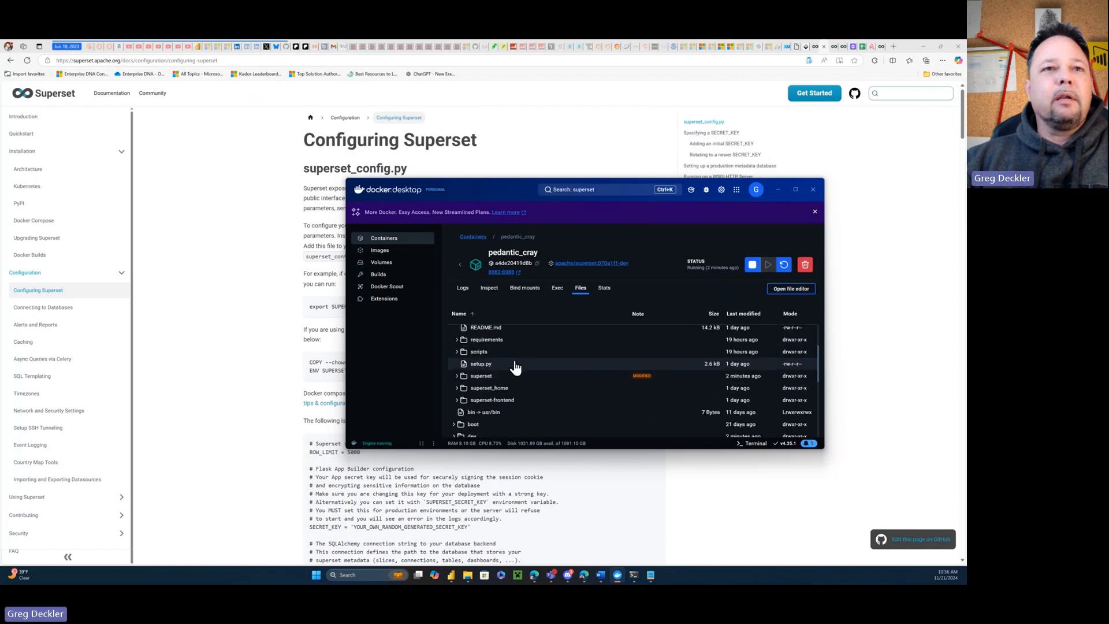
# Step: Expand the superset folder, open its config.py in the file editor, and maximize the window
pyautogui.click(457, 376)
pyautogui.scroll(-2, 555, 376)
pyautogui.scroll(-3, 555, 376)
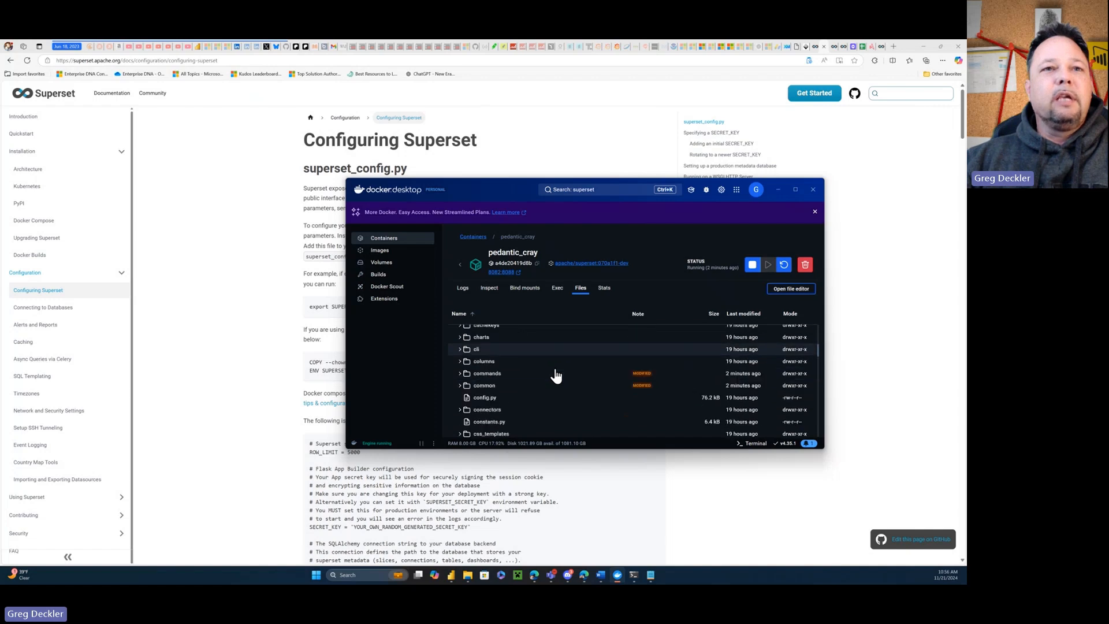
pyautogui.click(476, 357)
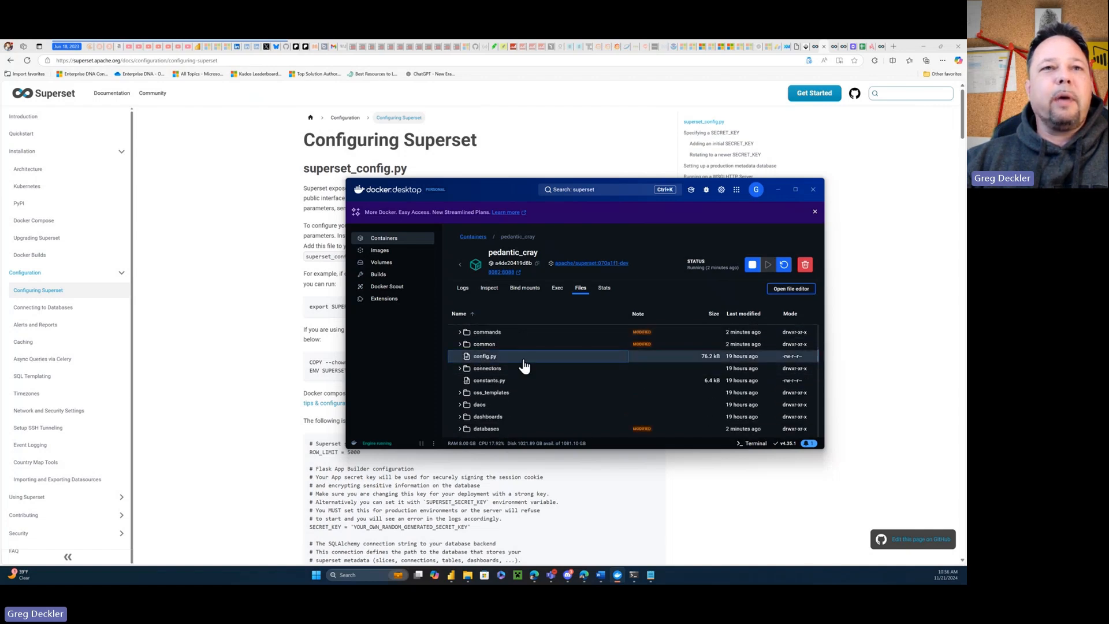
pyautogui.click(792, 292)
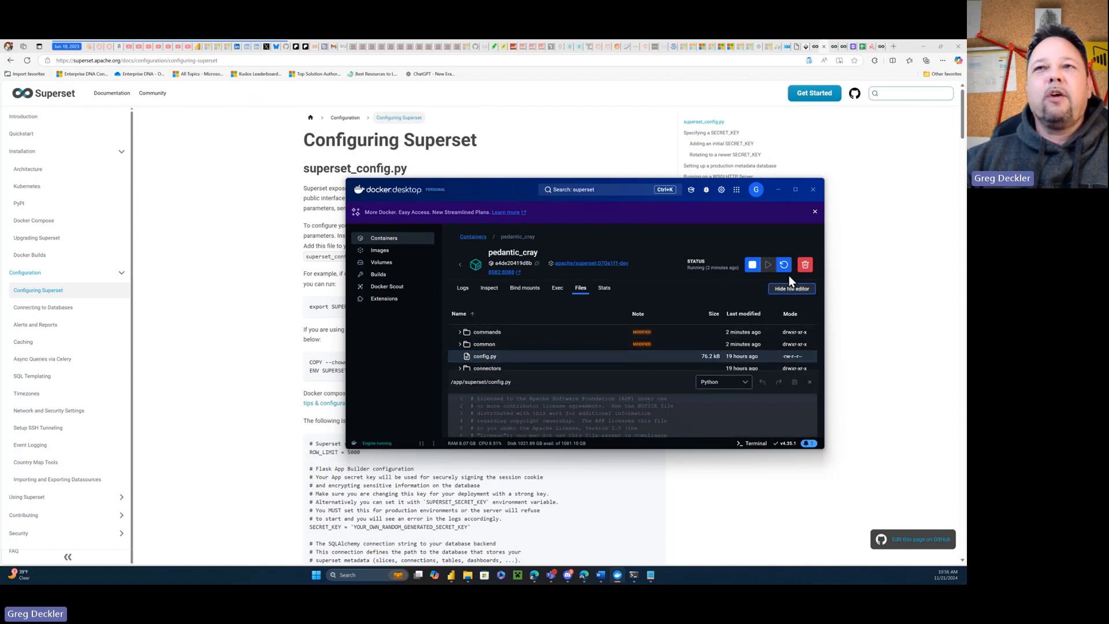
pyautogui.click(798, 190)
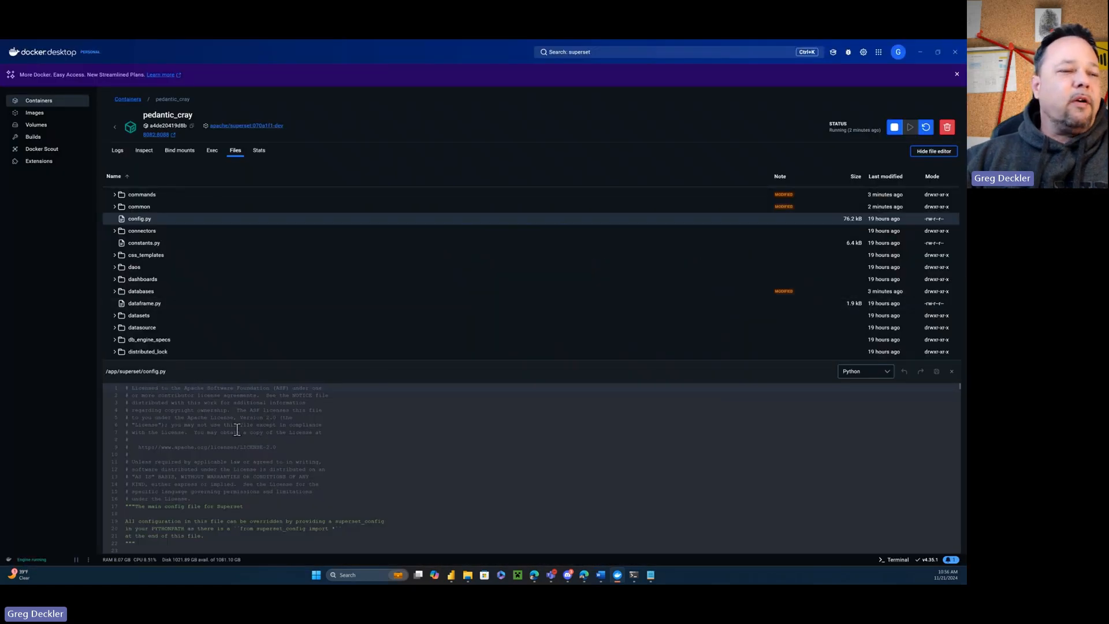
# Step: Replace the SECRET_KEY expression in config.py with the generated secret key in quotation marks and save the file
pyautogui.scroll(-10, 222, 425)
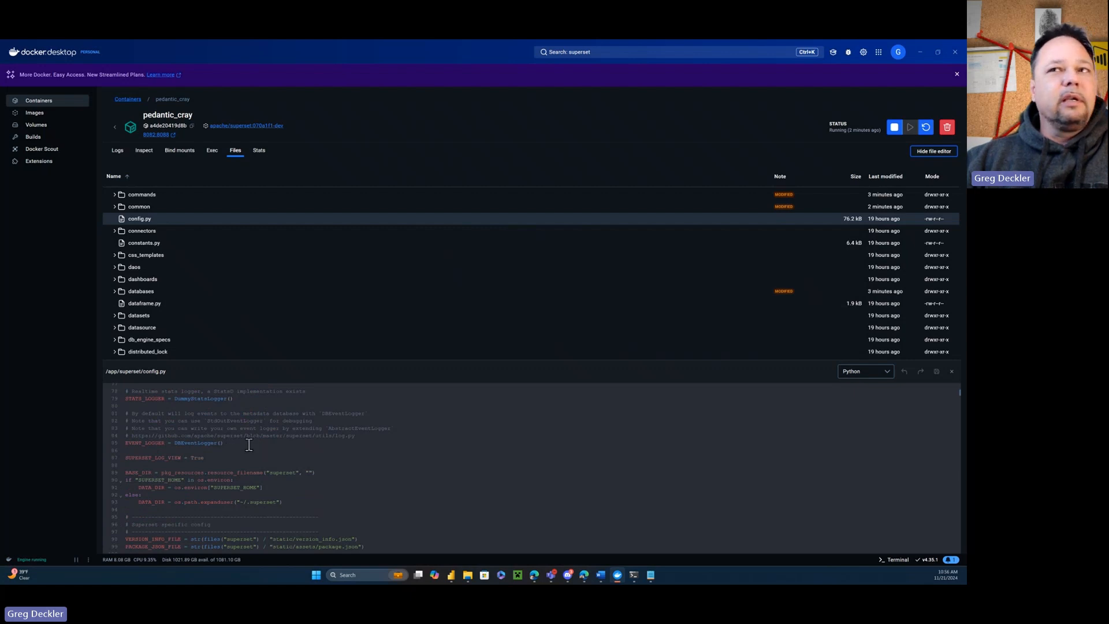
pyautogui.scroll(-6, 177, 469)
pyautogui.scroll(-1, 176, 469)
pyautogui.scroll(-3, 177, 469)
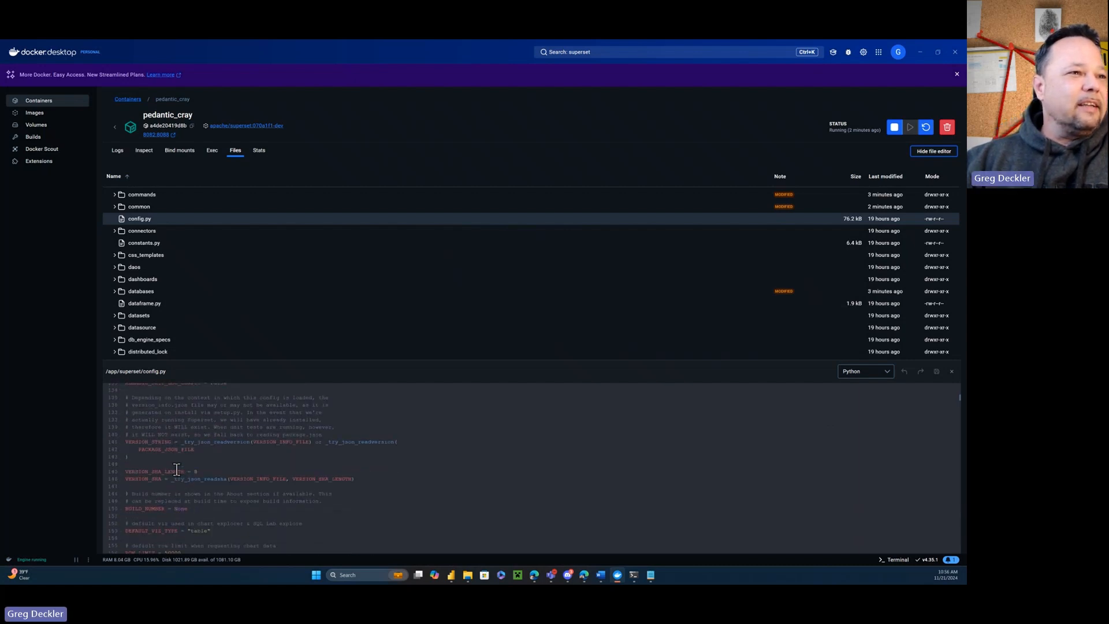
pyautogui.scroll(-6, 176, 469)
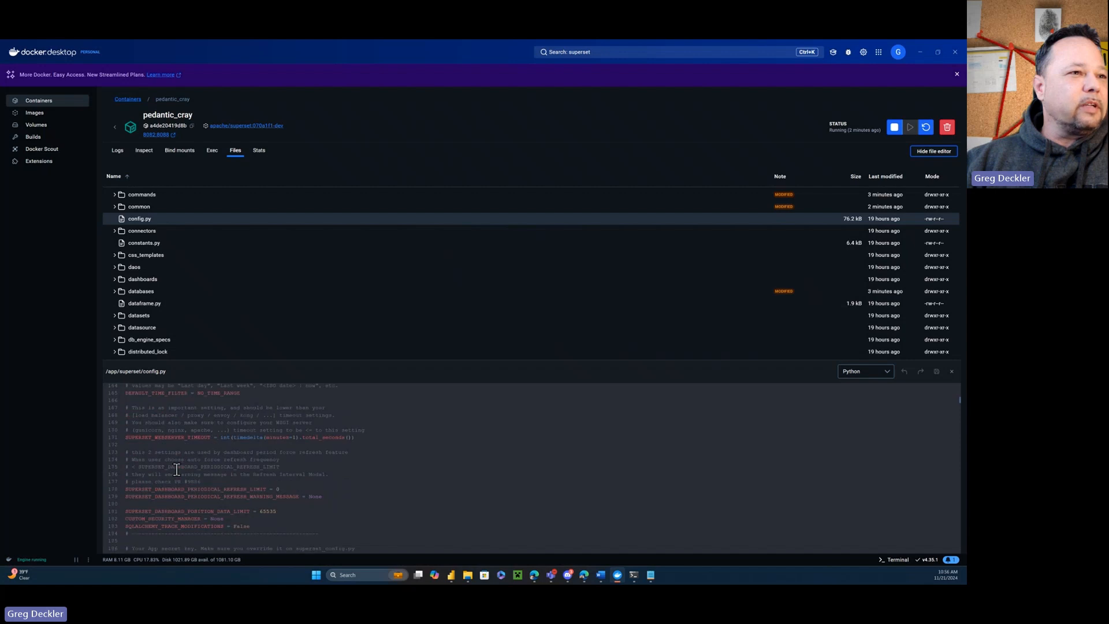
pyautogui.scroll(-1, 177, 469)
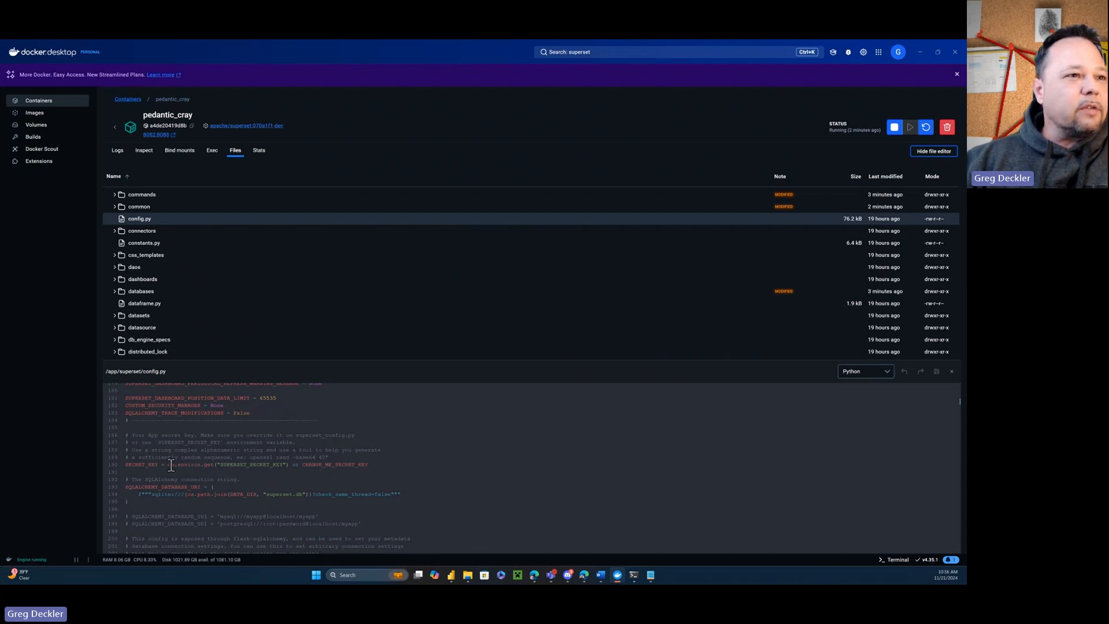
pyautogui.moveTo(352, 464); pyautogui.dragTo(370, 465)
pyautogui.hotkey('ctrl', 'v')
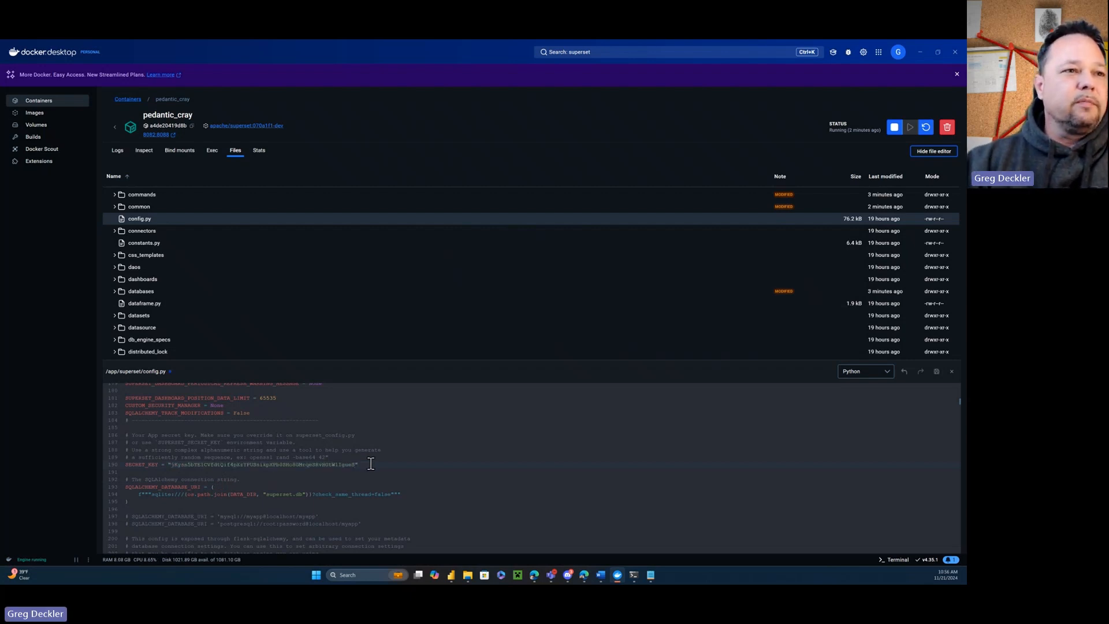
pyautogui.click(937, 373)
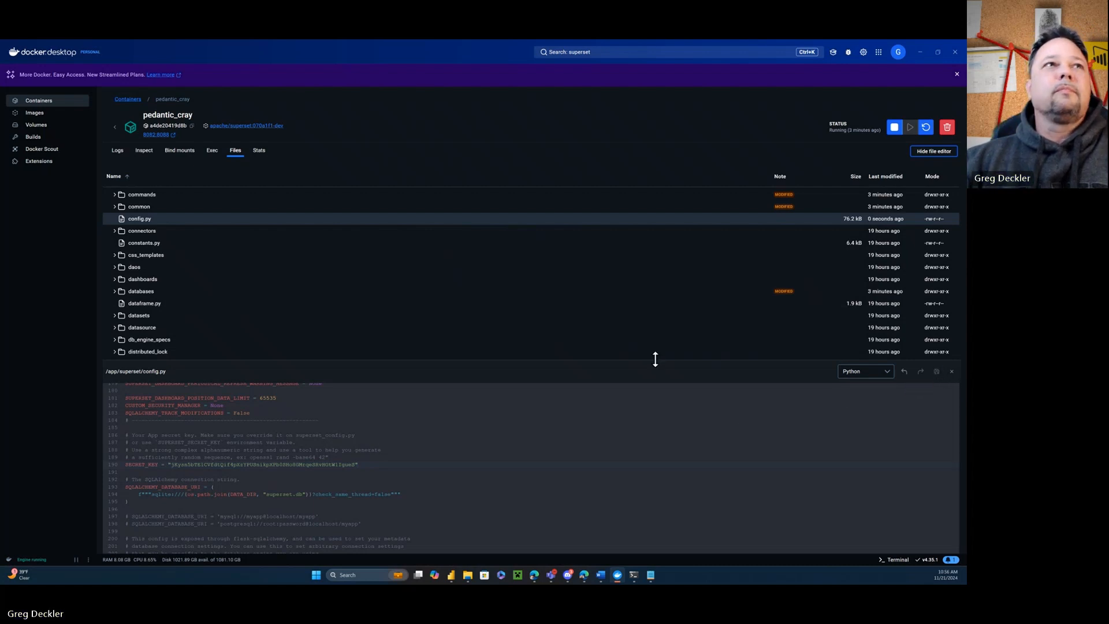
# Step: Show the pedantic_cray container's log and check its Superset web page on port 8082, closing the page after each visit
pyautogui.click(118, 153)
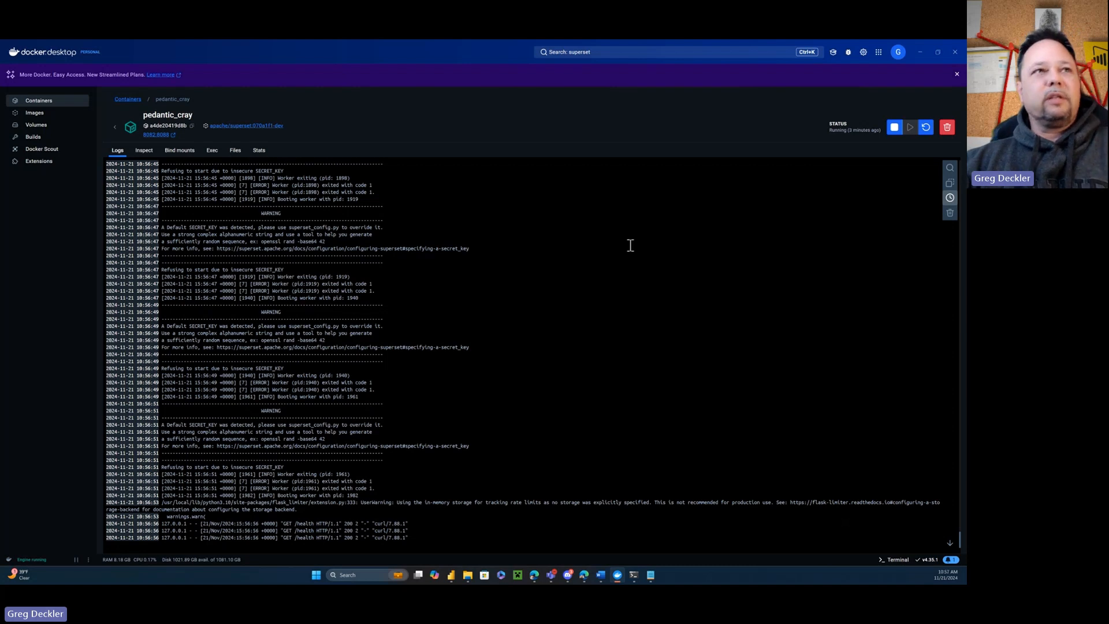
pyautogui.click(160, 137)
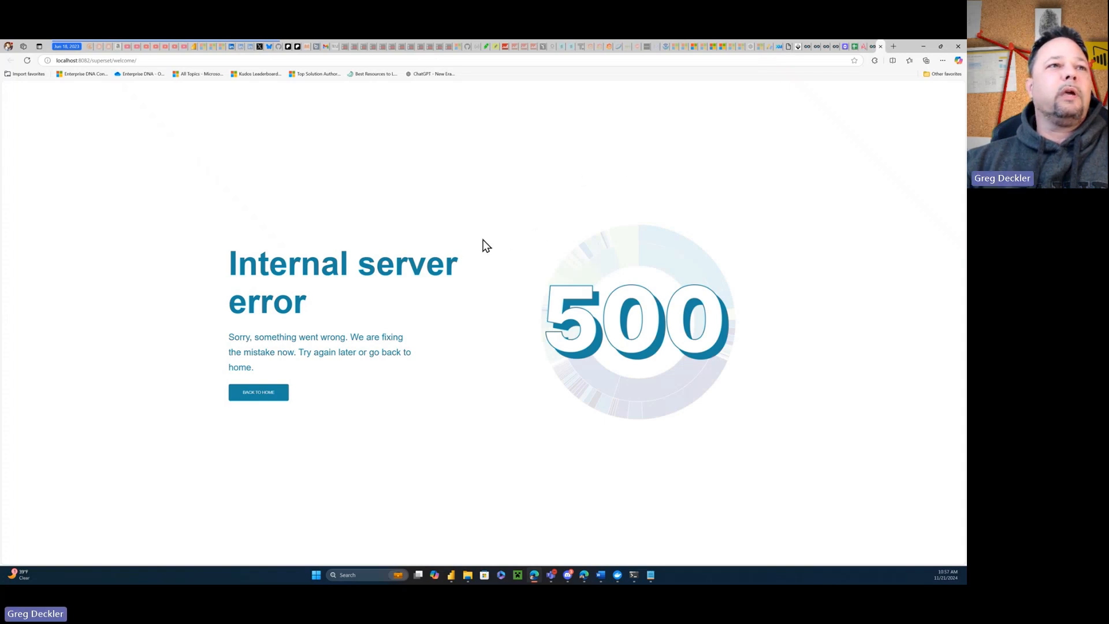
pyautogui.click(881, 47)
pyautogui.hotkey('alt', 'Tab')
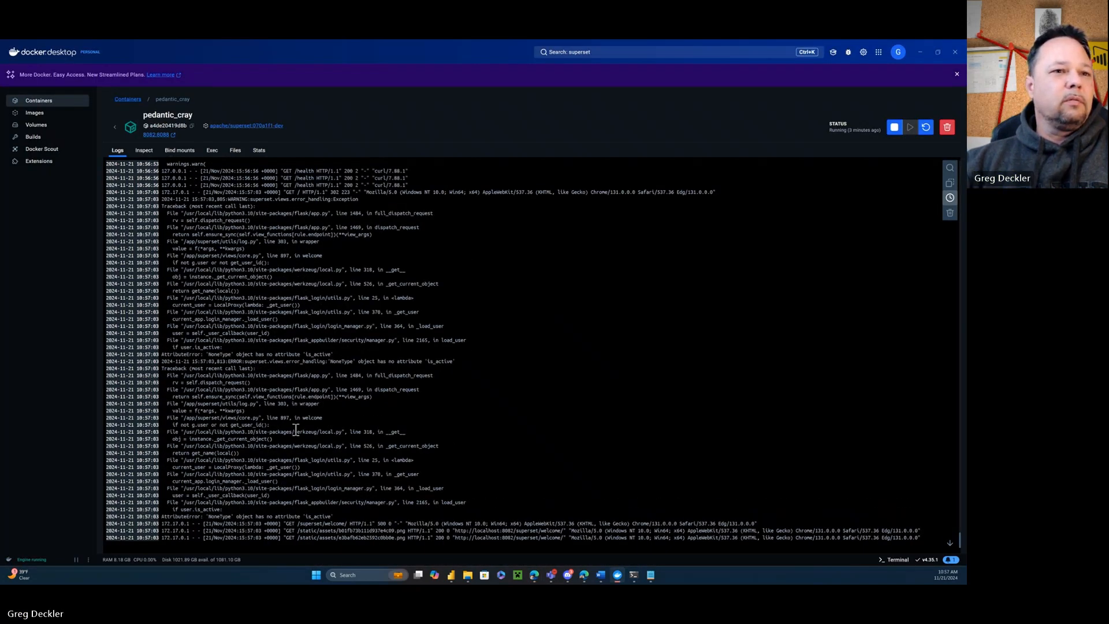
pyautogui.click(163, 136)
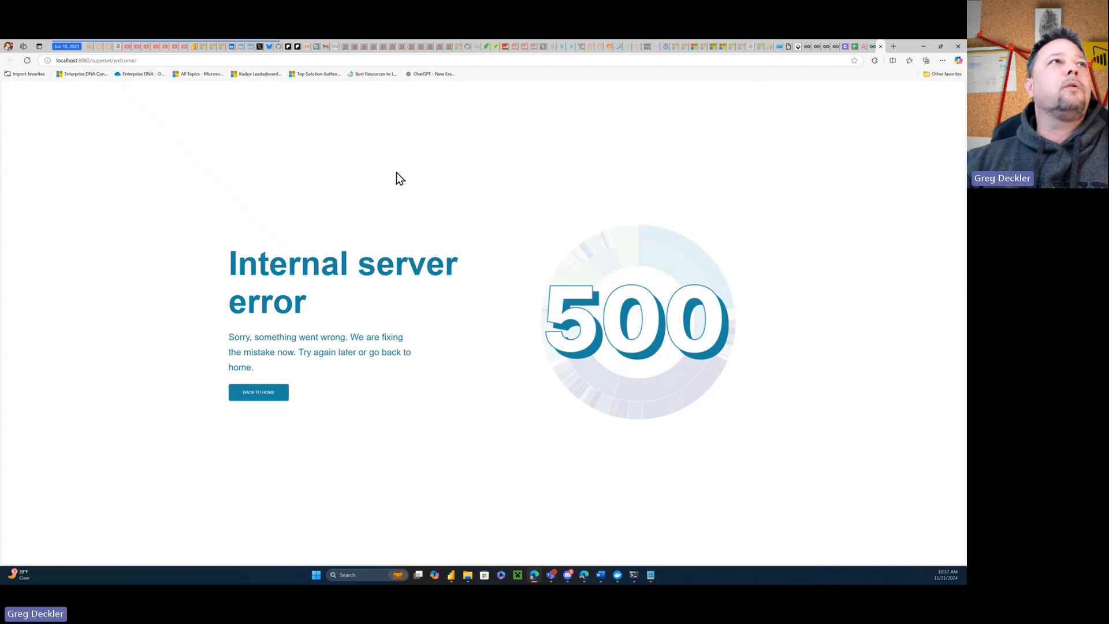
pyautogui.click(881, 46)
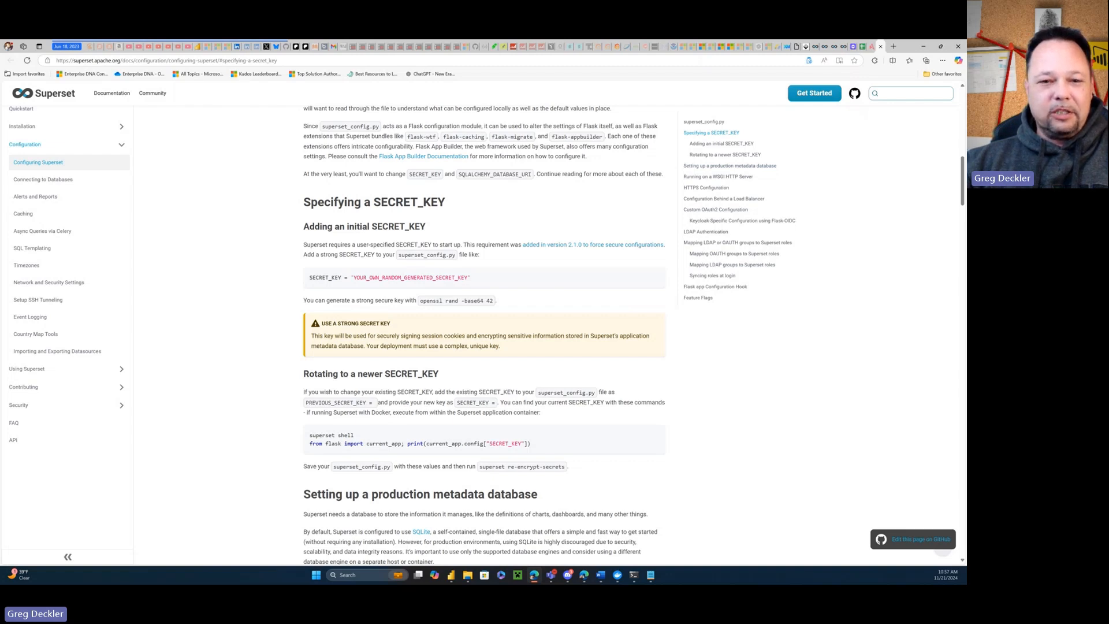
# Step: Return to the container log, check the Superset web page once more, and stop the pedantic_cray container
pyautogui.hotkey('alt', 'Tab')
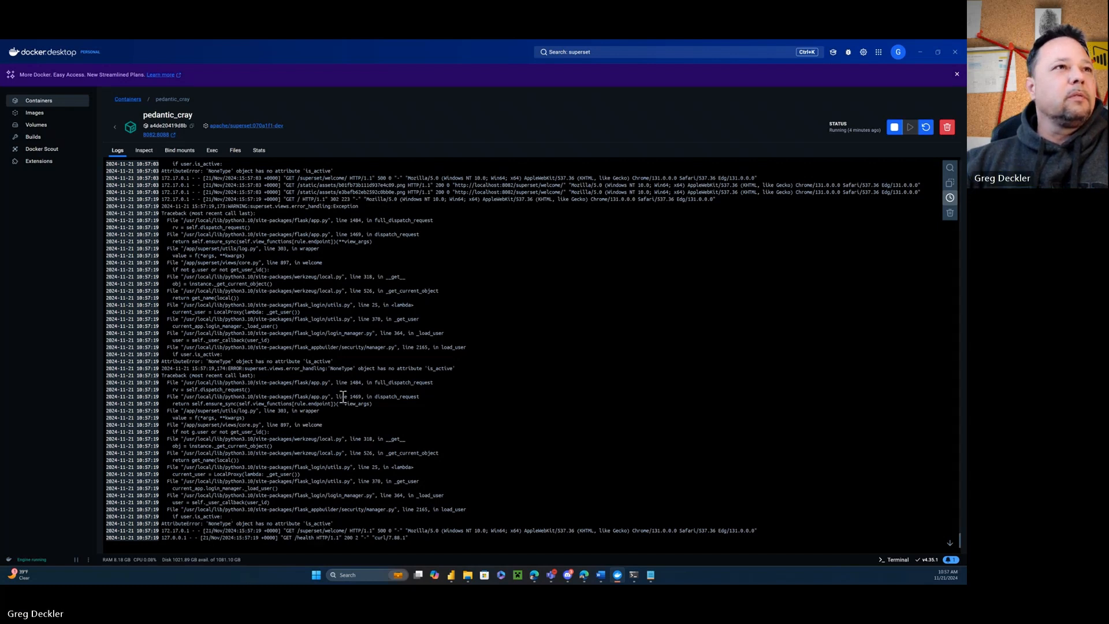
pyautogui.scroll(2, 260, 347)
pyautogui.scroll(-2, 202, 260)
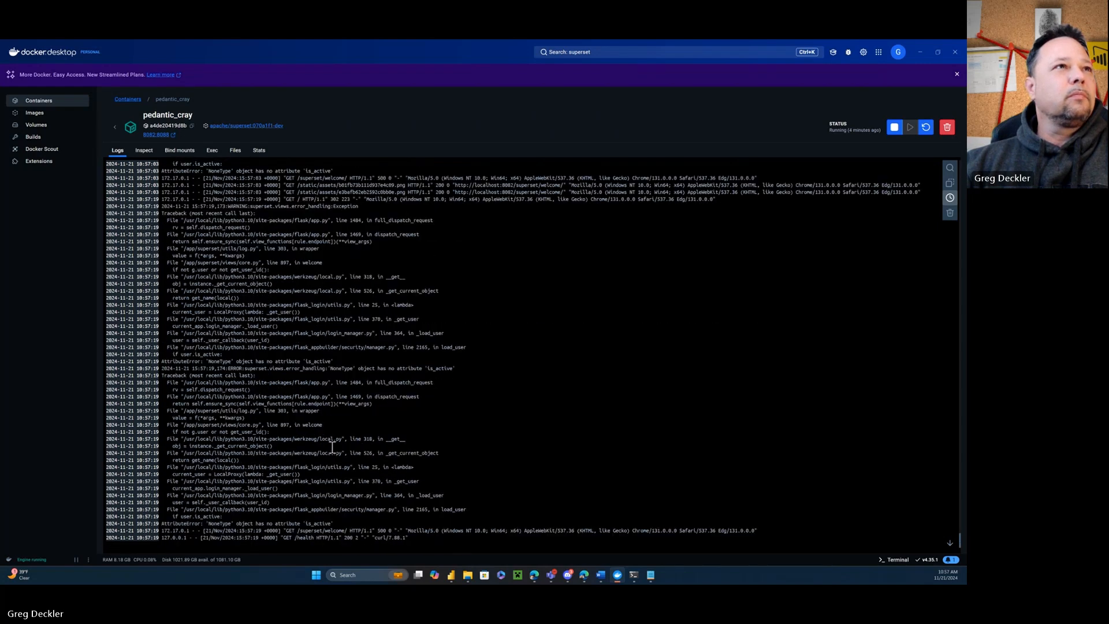
pyautogui.click(159, 135)
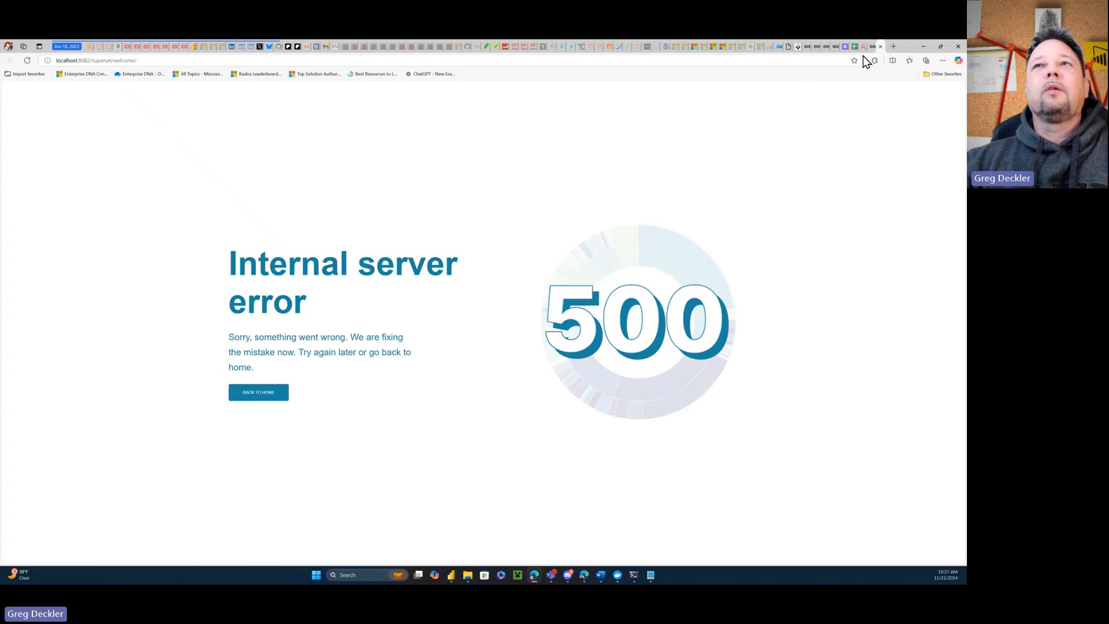
pyautogui.click(880, 46)
pyautogui.hotkey('alt', 'Tab')
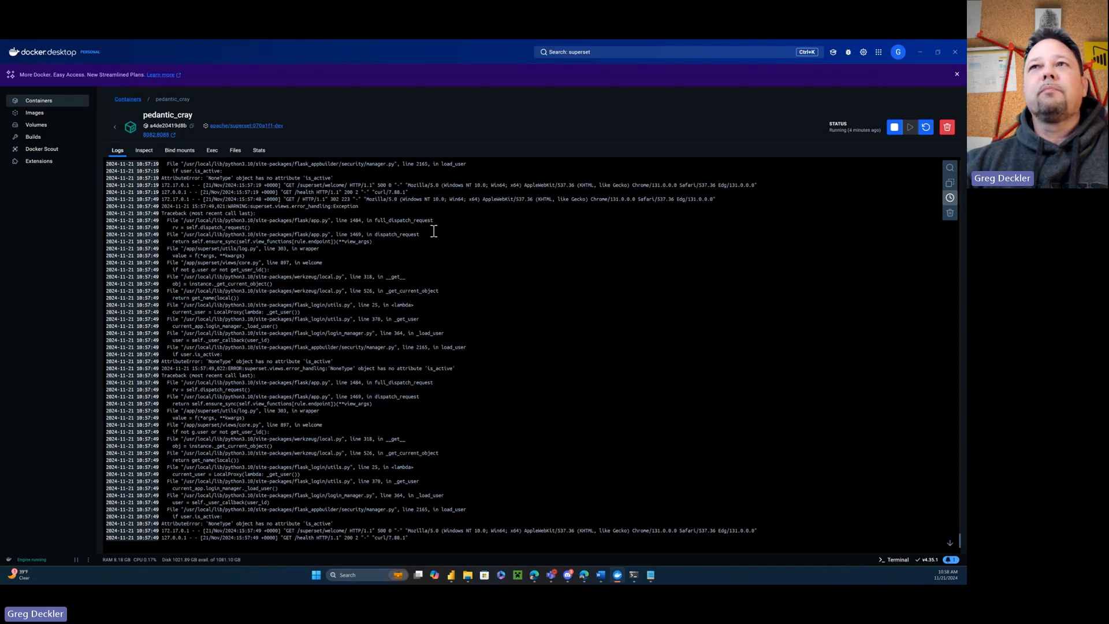
pyautogui.click(895, 127)
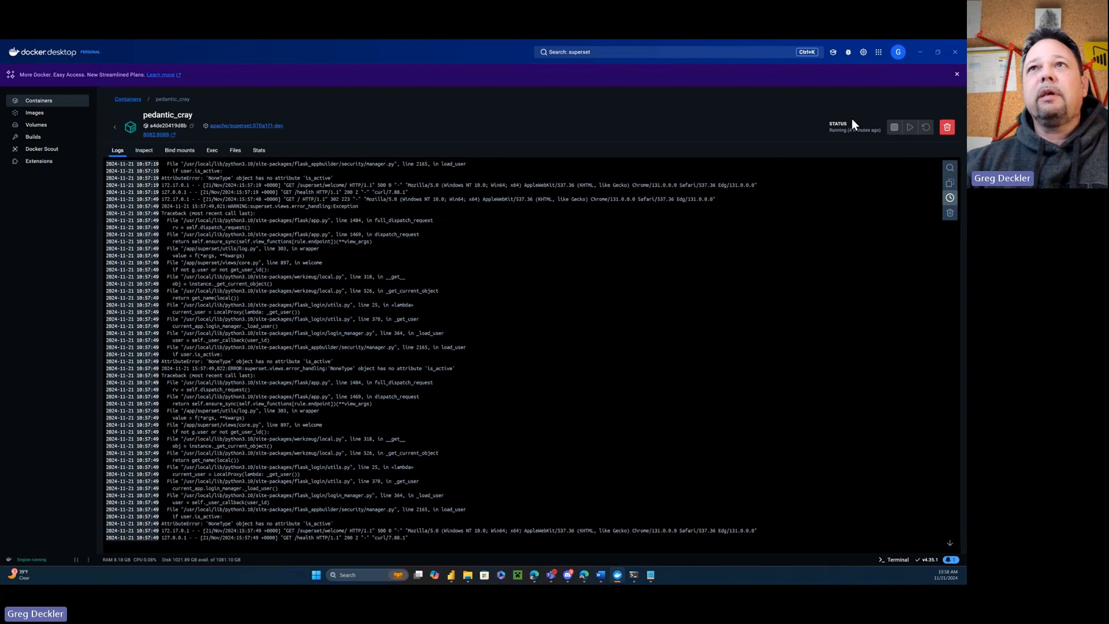
# Step: Switch to the browser and examine the Configuring Superset and Quickstart pages and Restack's Apache Superset login guide
pyautogui.hotkey('alt', 'Tab')
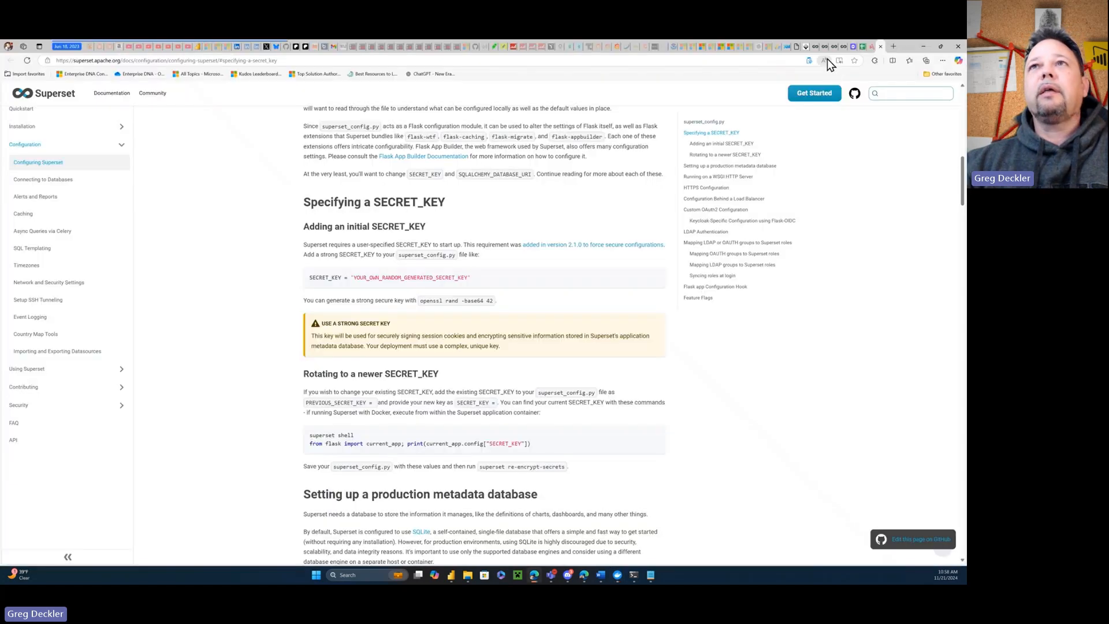
pyautogui.click(827, 50)
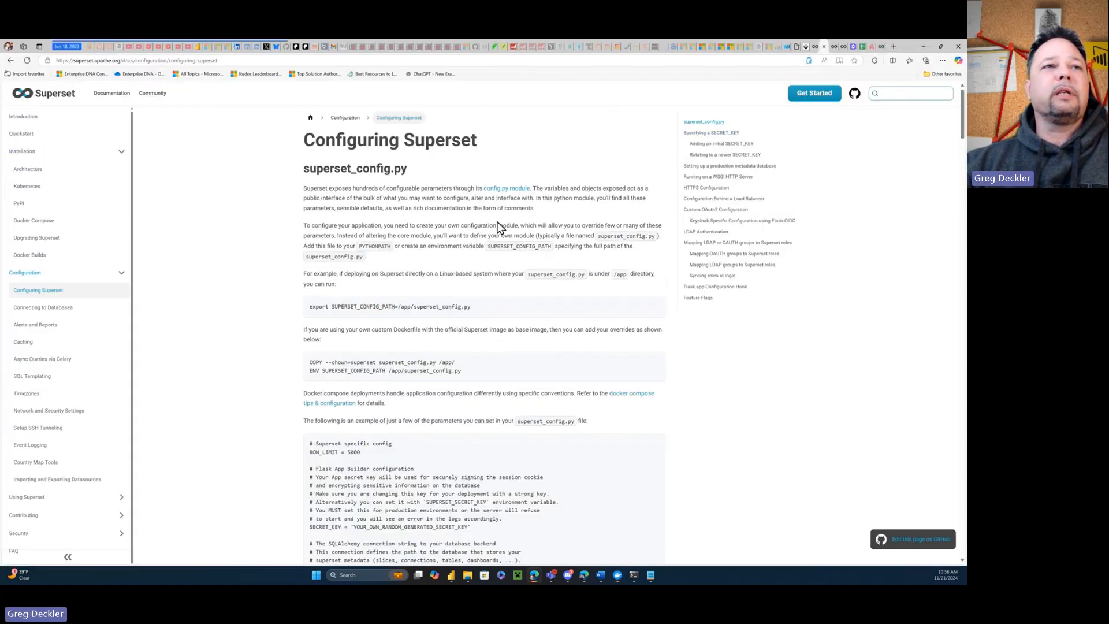
pyautogui.scroll(-15, 497, 225)
pyautogui.scroll(3, 496, 225)
pyautogui.click(807, 46)
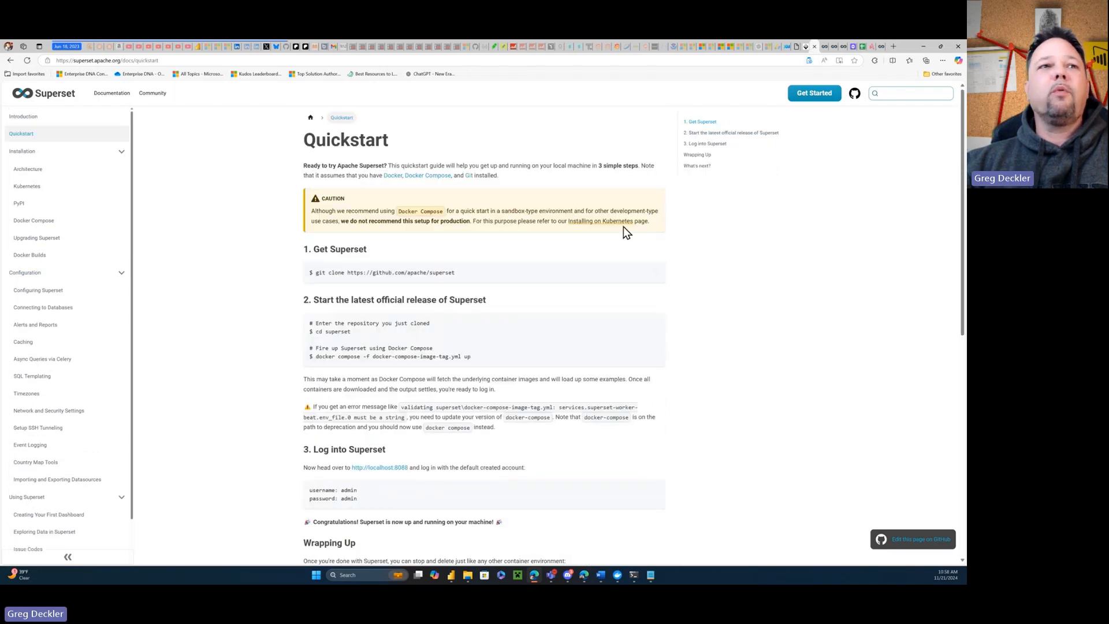
pyautogui.scroll(-3, 424, 301)
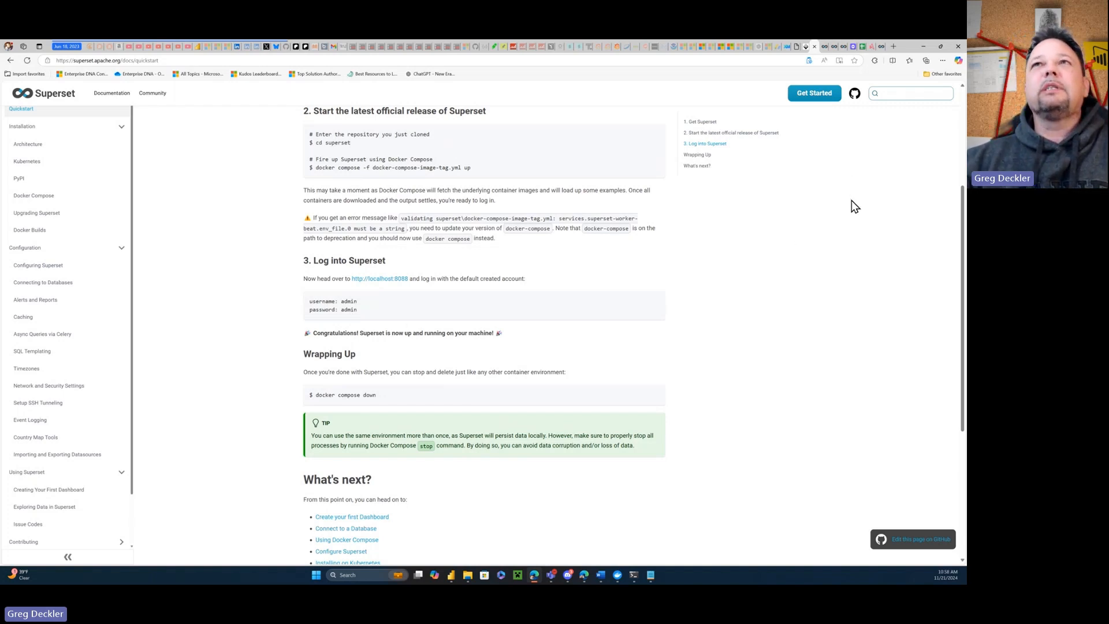
pyautogui.click(852, 49)
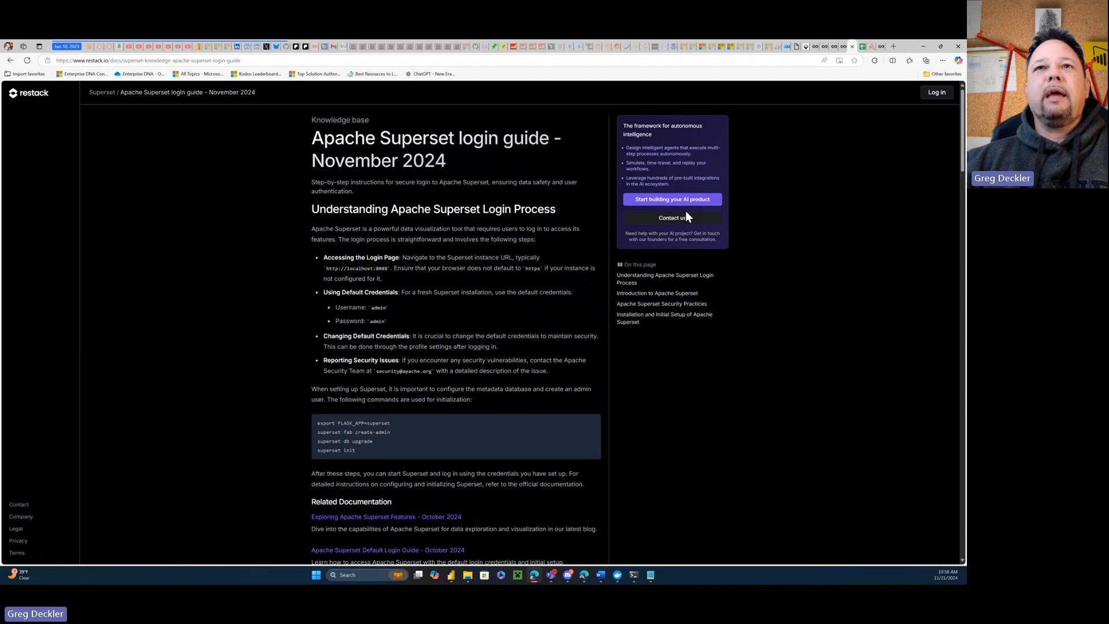
pyautogui.scroll(-1, 580, 241)
pyautogui.scroll(-2, 580, 242)
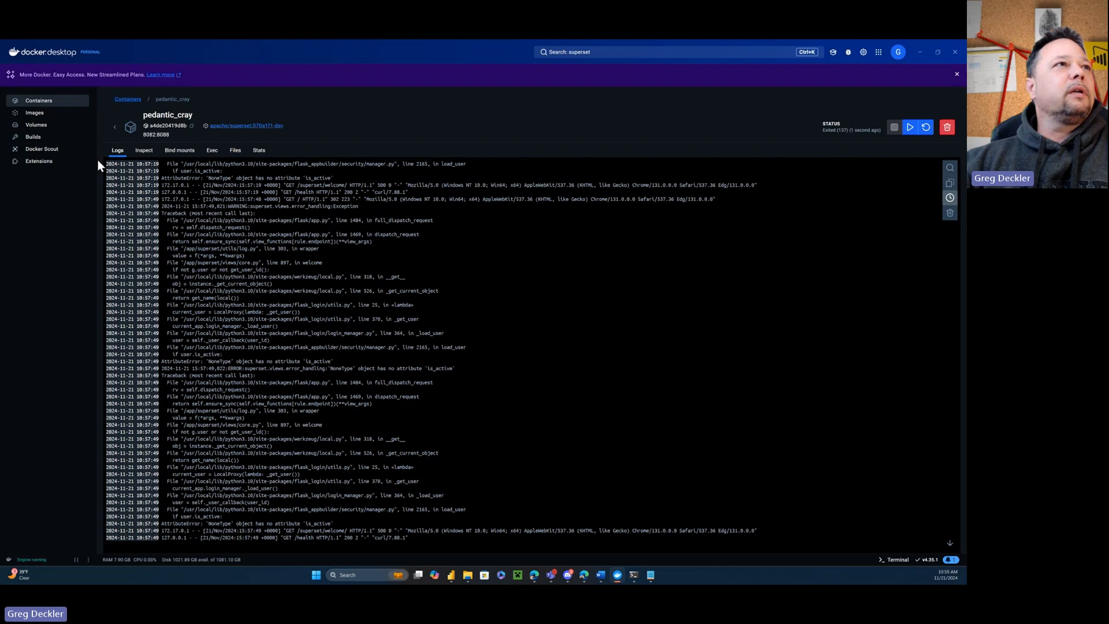
# Step: Return to Docker Desktop's container list and open the romantic_greider container
pyautogui.click(35, 113)
pyautogui.click(37, 101)
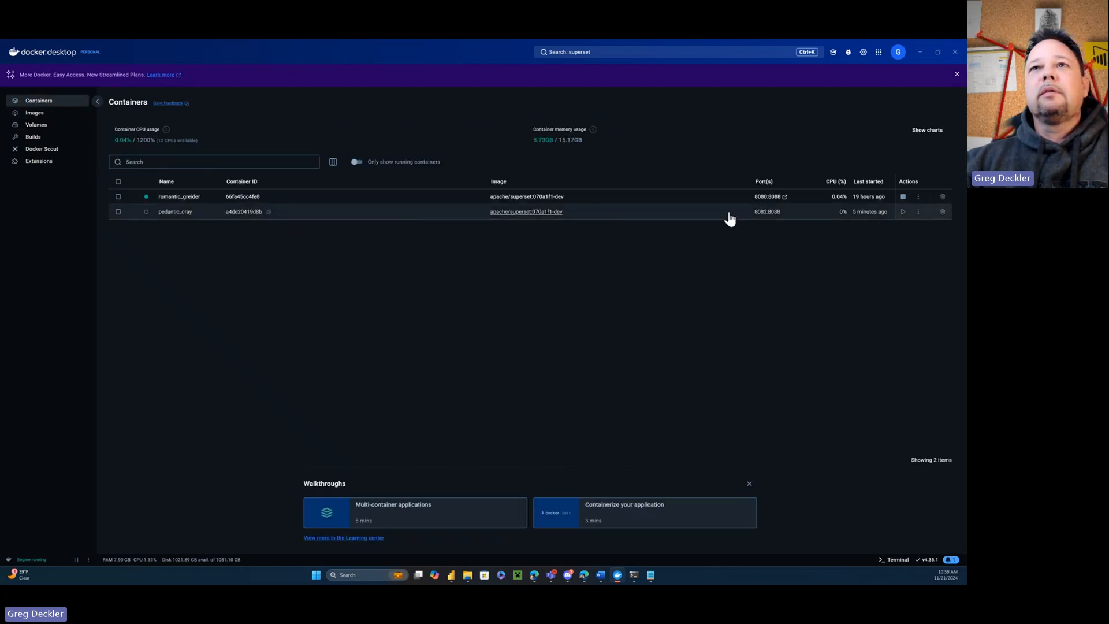
pyautogui.click(178, 198)
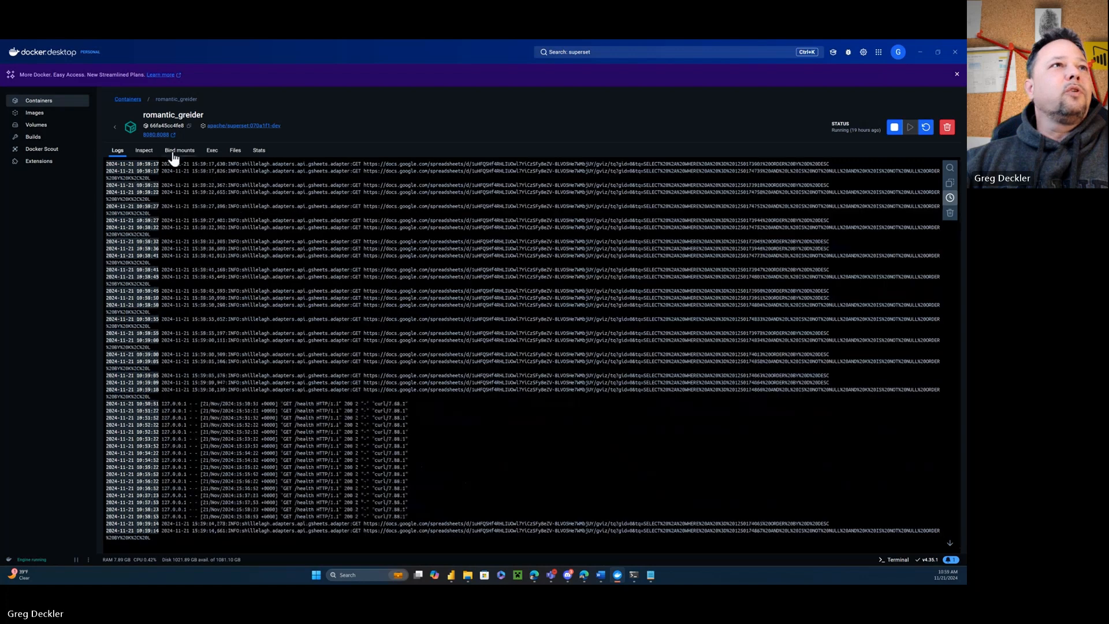
# Step: Review the romantic_greider container's command session and compare it with the initialization commands in Restack's Superset login guide
pyautogui.click(213, 151)
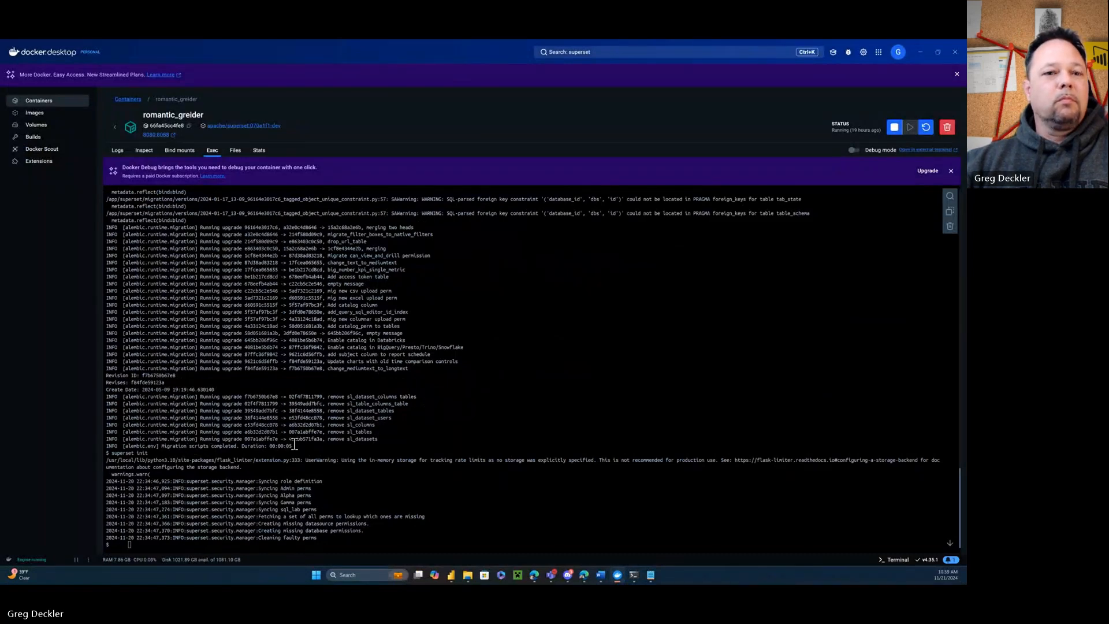
pyautogui.hotkey('alt', 'Tab')
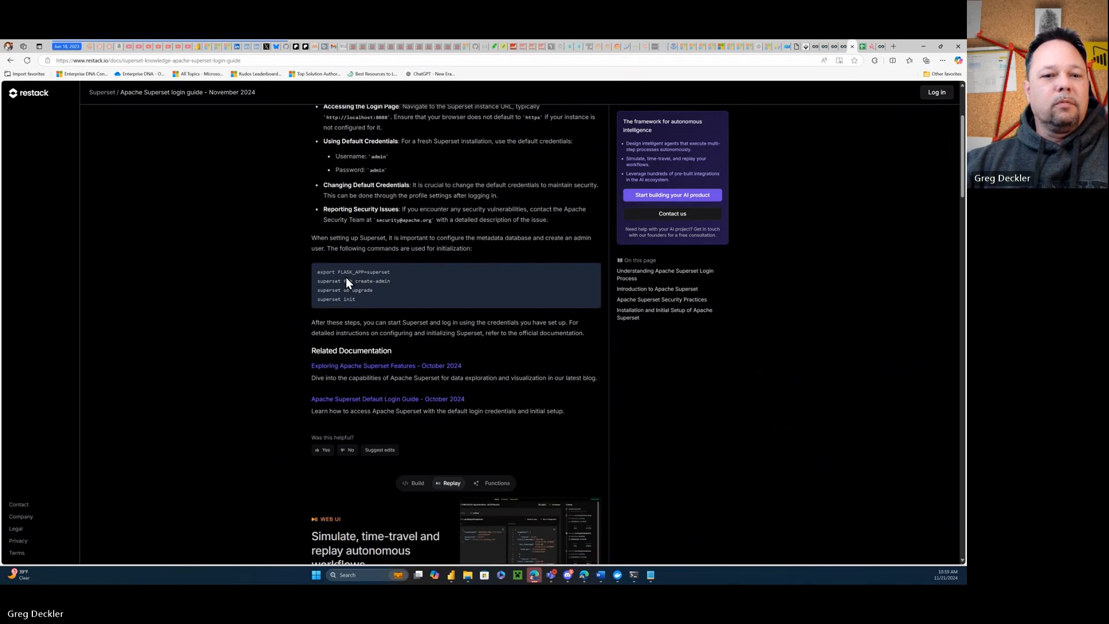
pyautogui.hotkey('alt', 'Tab')
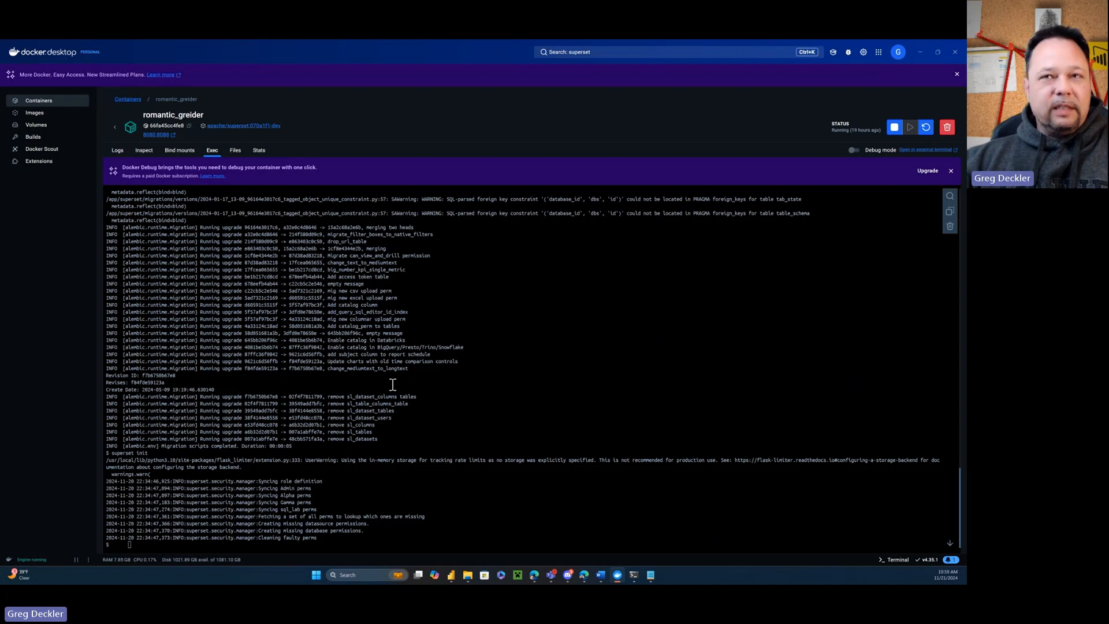
pyautogui.hotkey('alt', 'Tab')
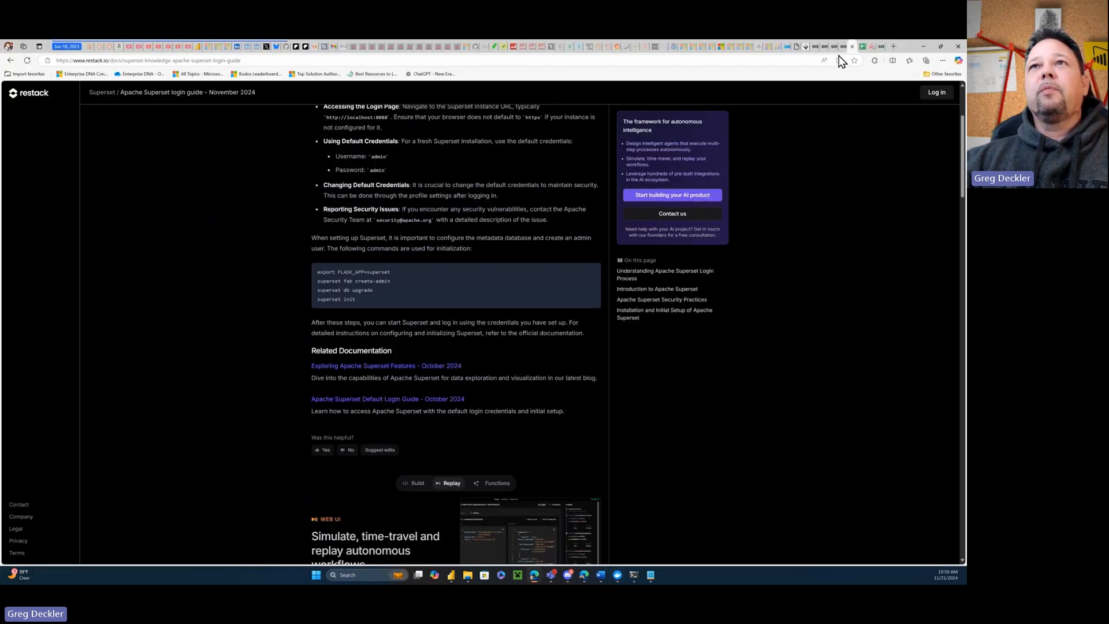
# Step: Switch to the browser page of the running Superset instance, view My dashboard, and open the list of datasets
pyautogui.click(843, 50)
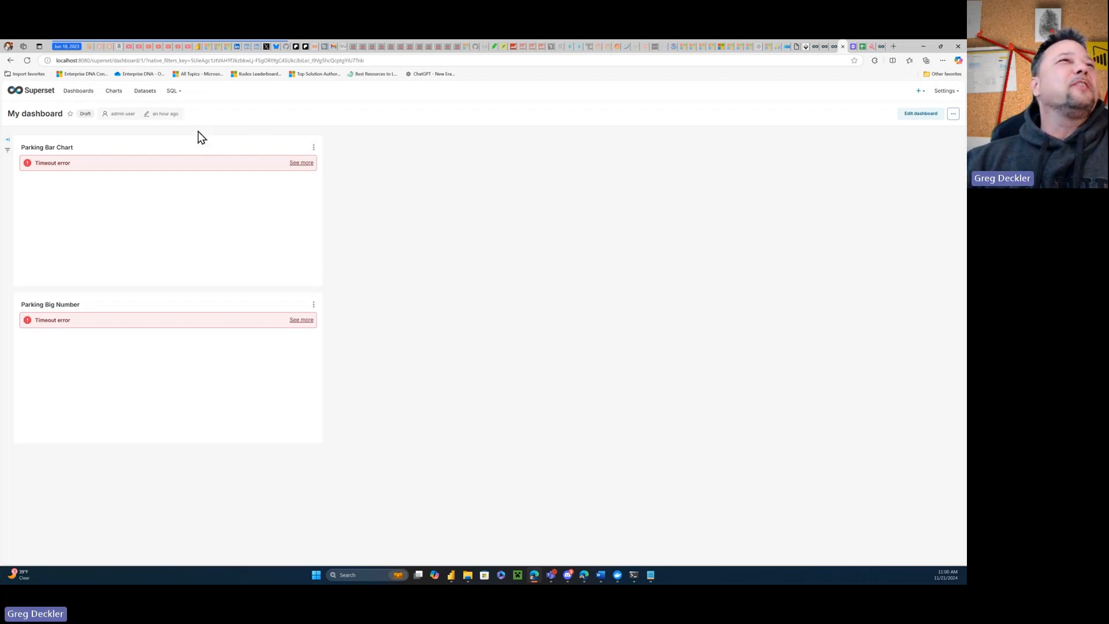
pyautogui.moveTo(178, 97)
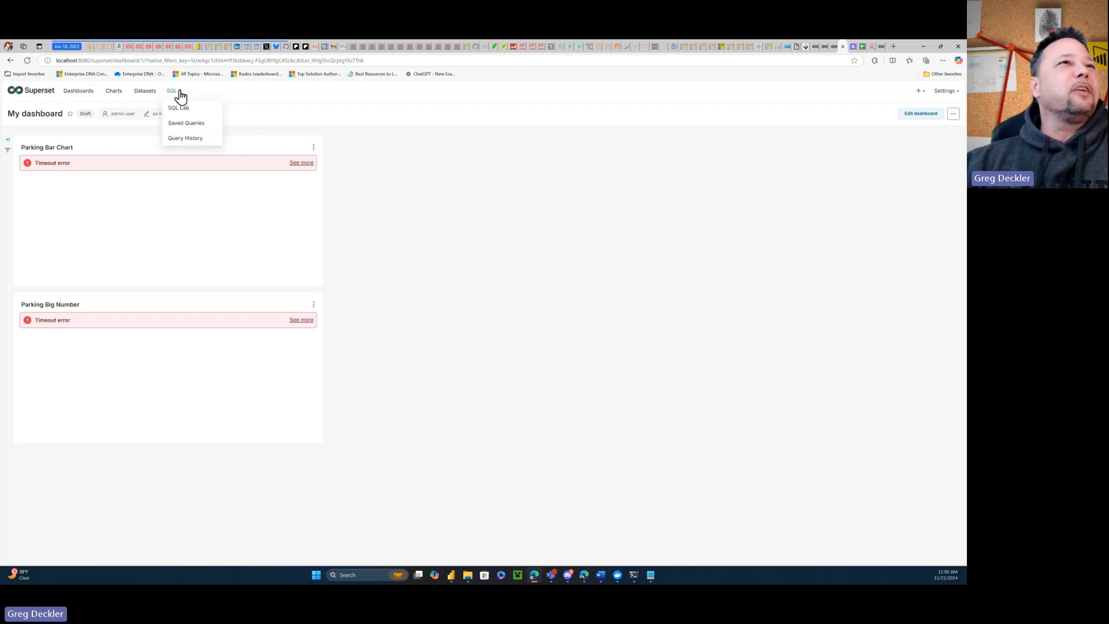
pyautogui.click(143, 98)
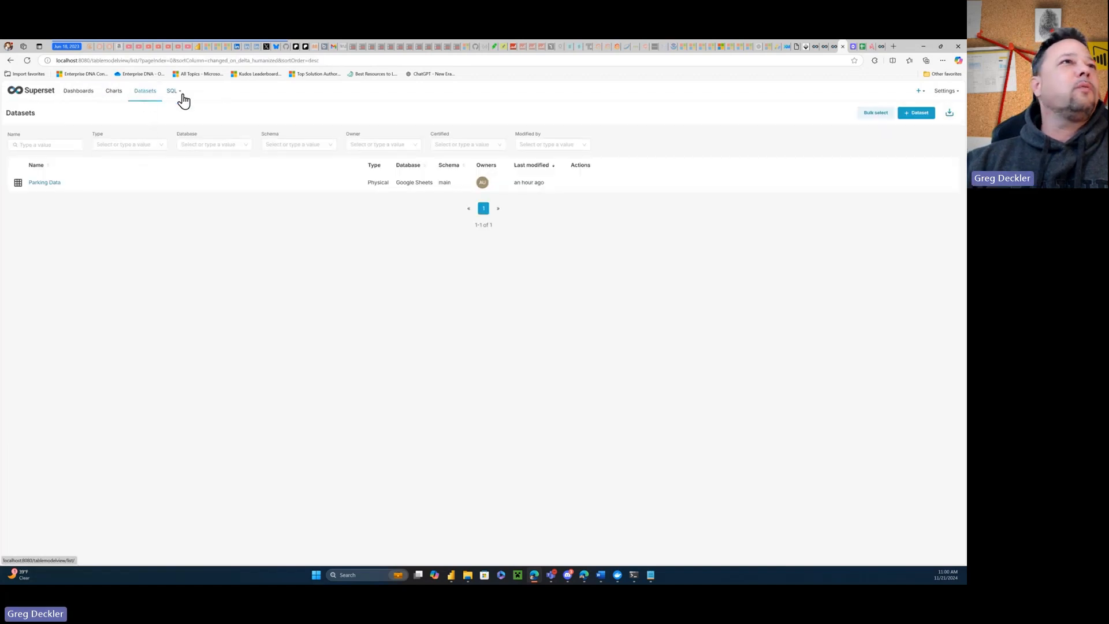
pyautogui.moveTo(173, 97)
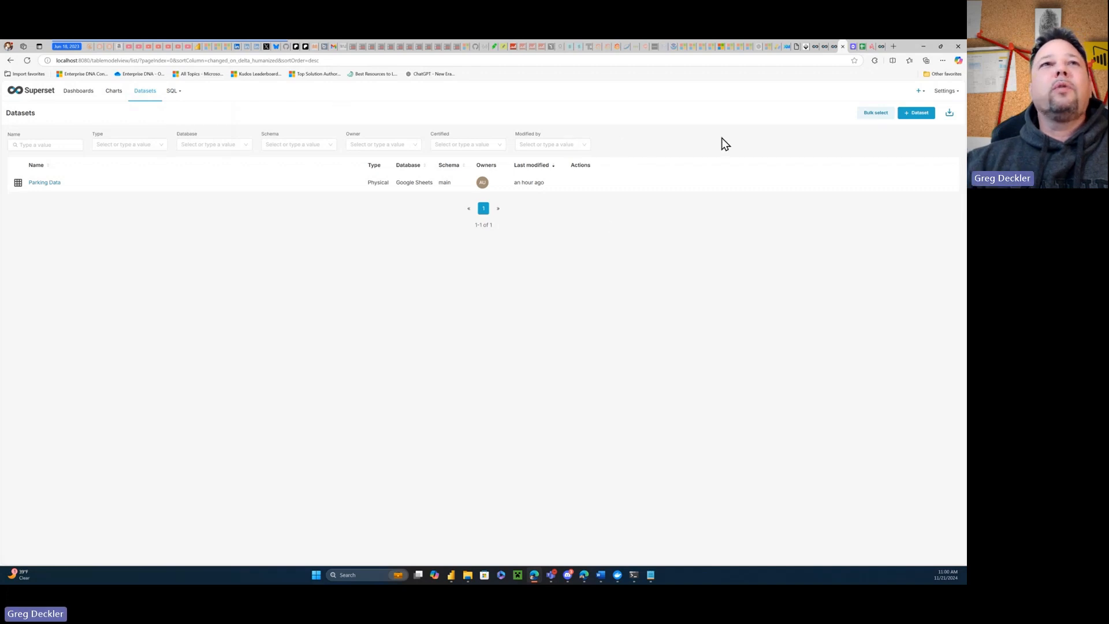
# Step: Open the new dataset form and check which databases it offers as a source
pyautogui.click(911, 116)
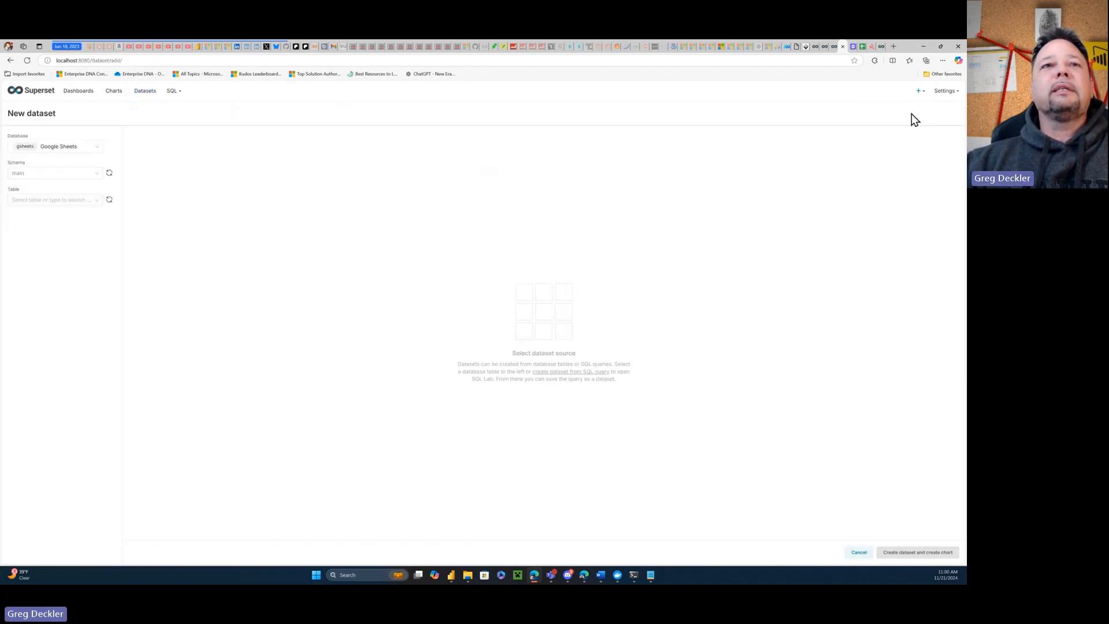
pyautogui.click(96, 145)
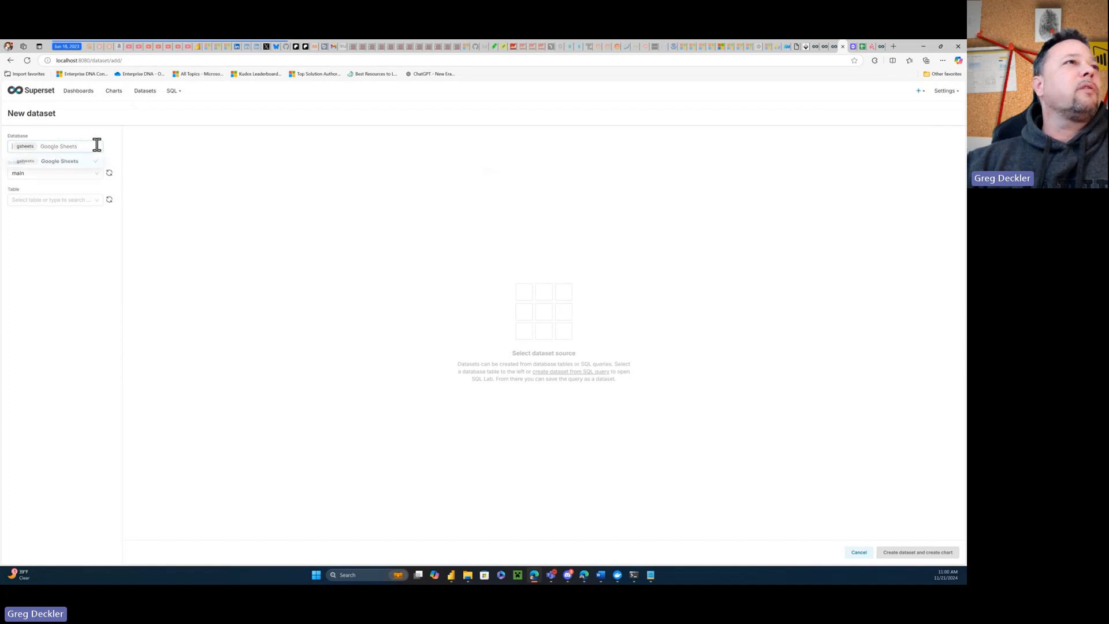
pyautogui.click(97, 145)
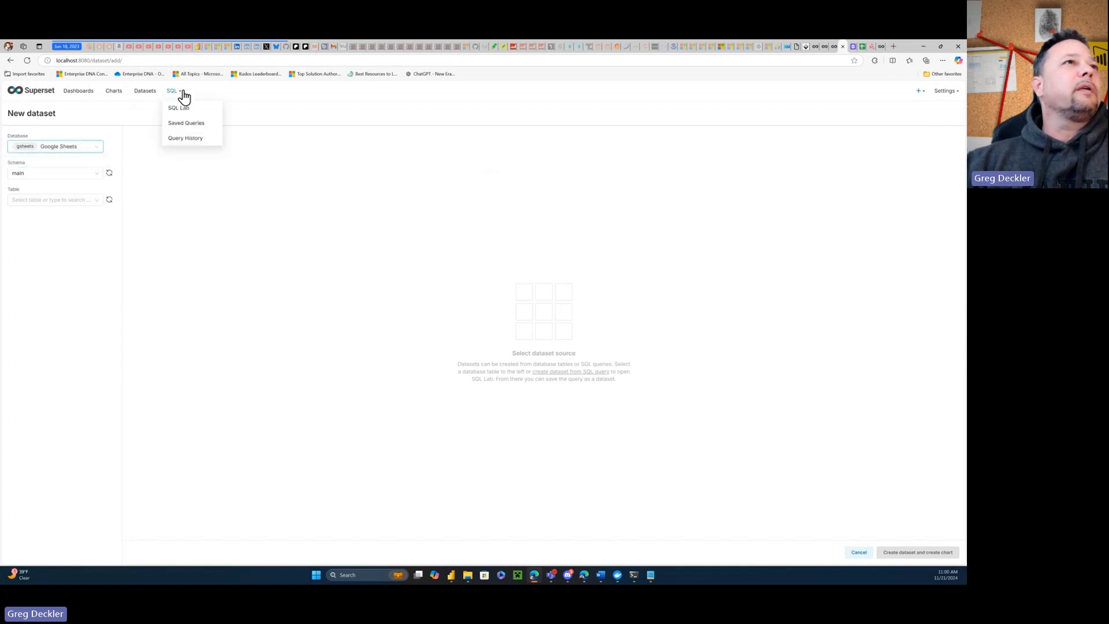
# Step: View SQL Lab, close its untitled query, and check which kinds of new items can be created
pyautogui.click(177, 109)
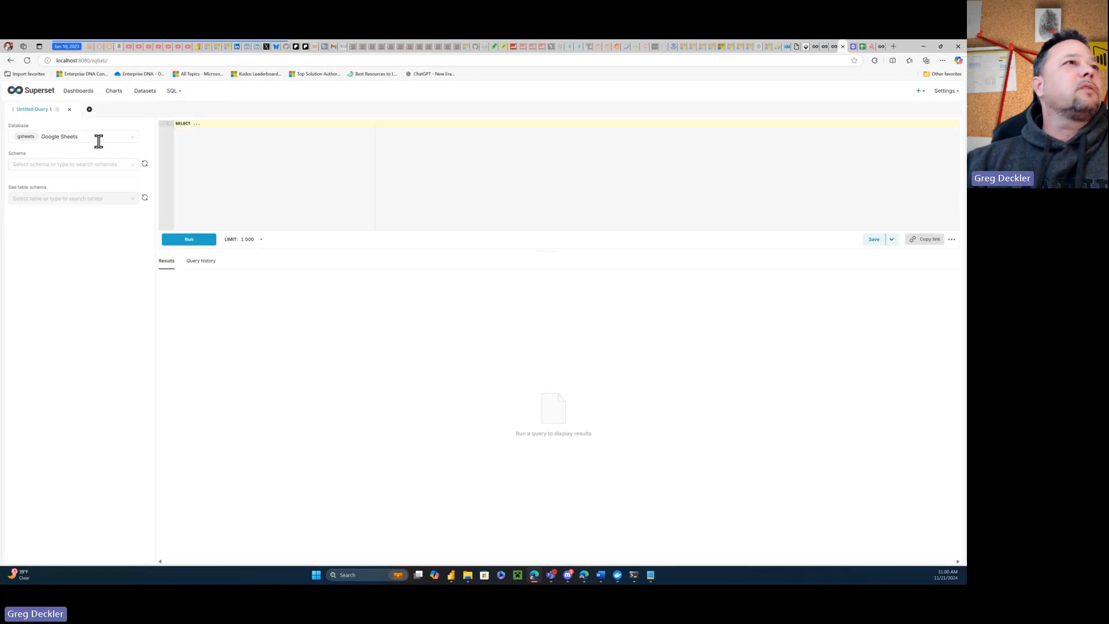
pyautogui.click(70, 110)
pyautogui.moveTo(926, 98)
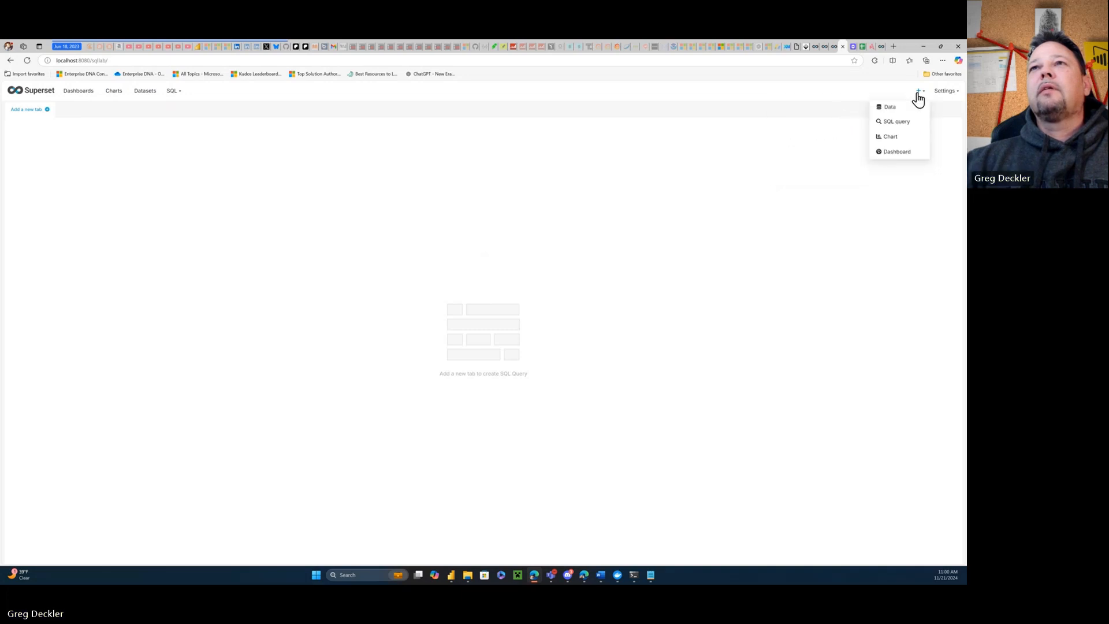
pyautogui.moveTo(875, 111)
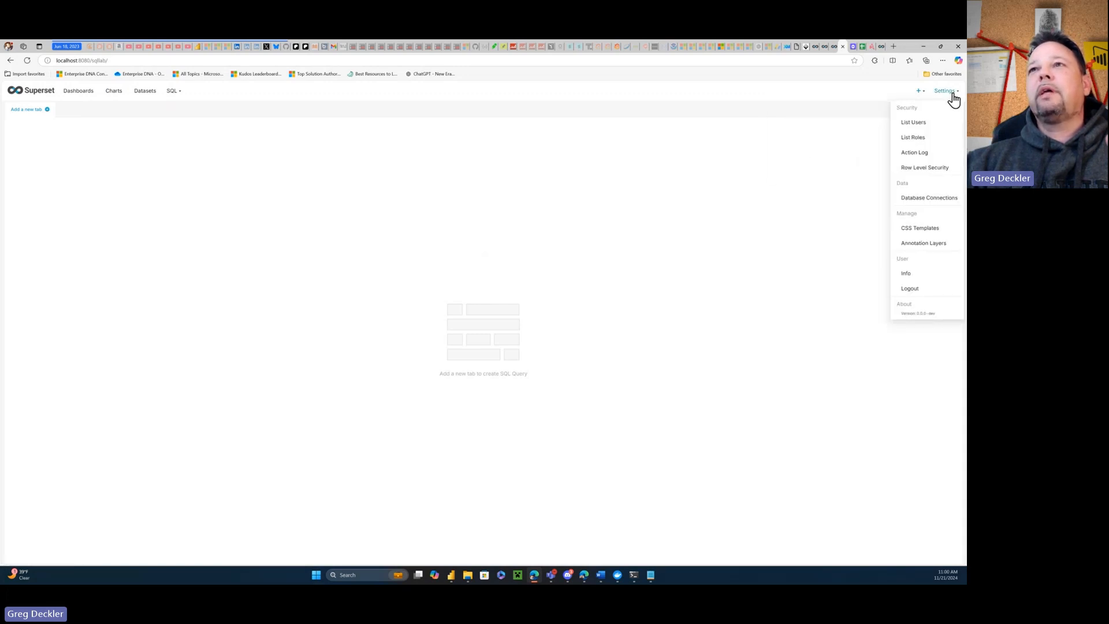
# Step: Open the Database Connections page and look over the existing Google Sheets connection
pyautogui.click(923, 198)
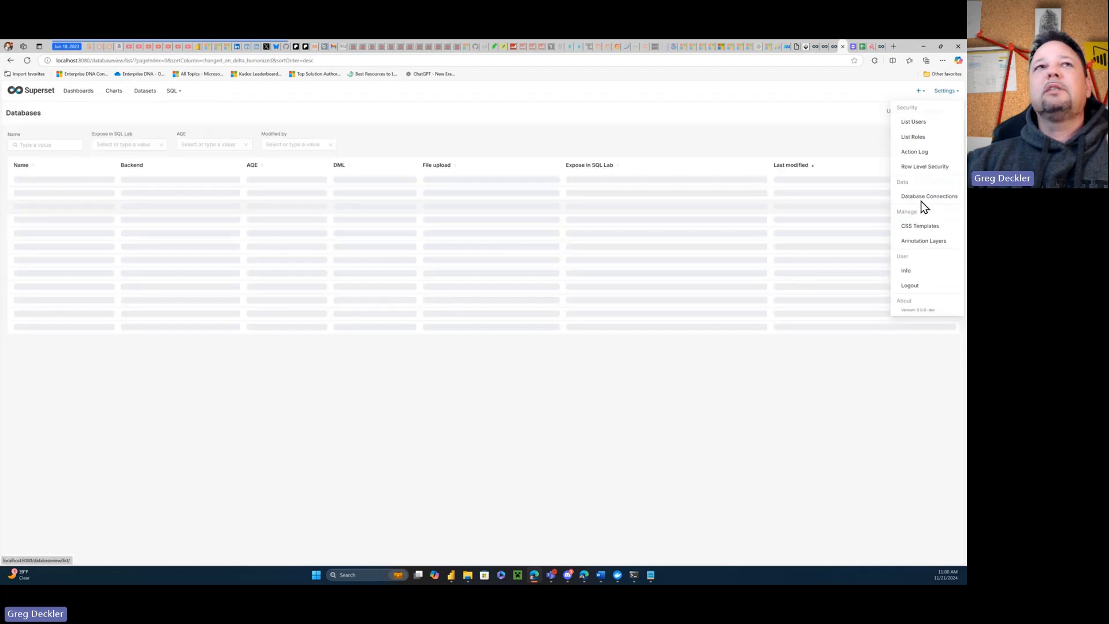
pyautogui.moveTo(675, 180)
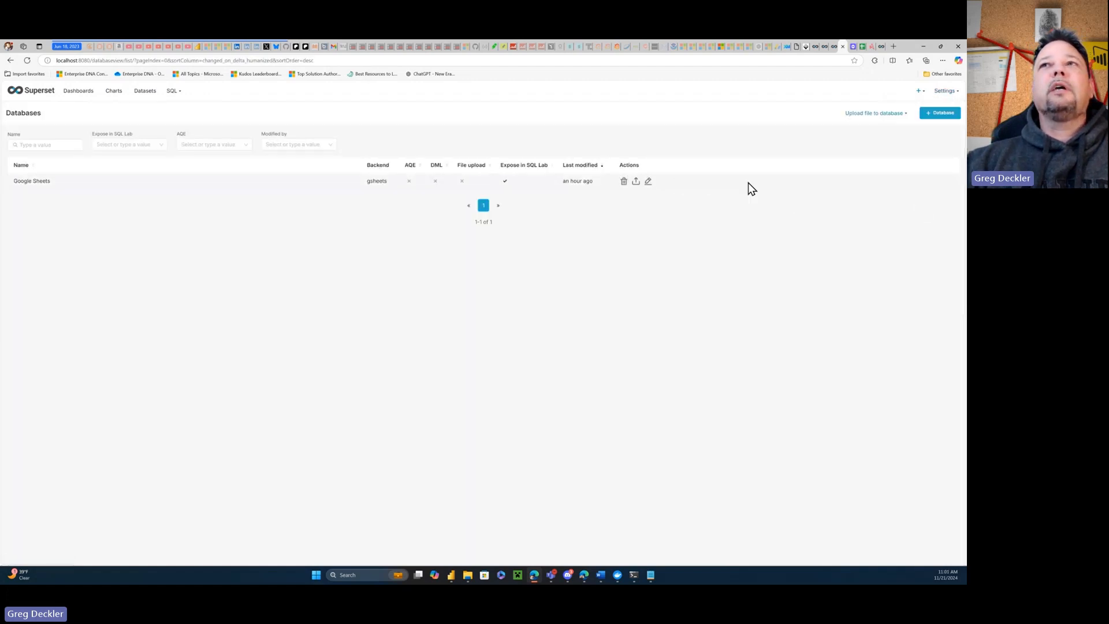
pyautogui.moveTo(953, 98)
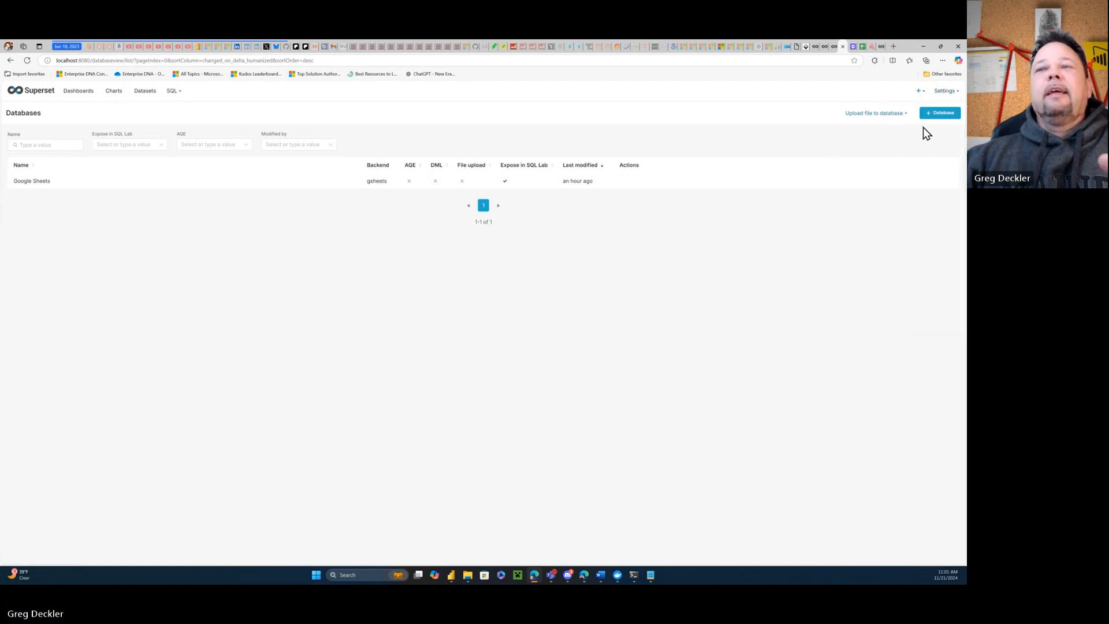
pyautogui.moveTo(304, 181)
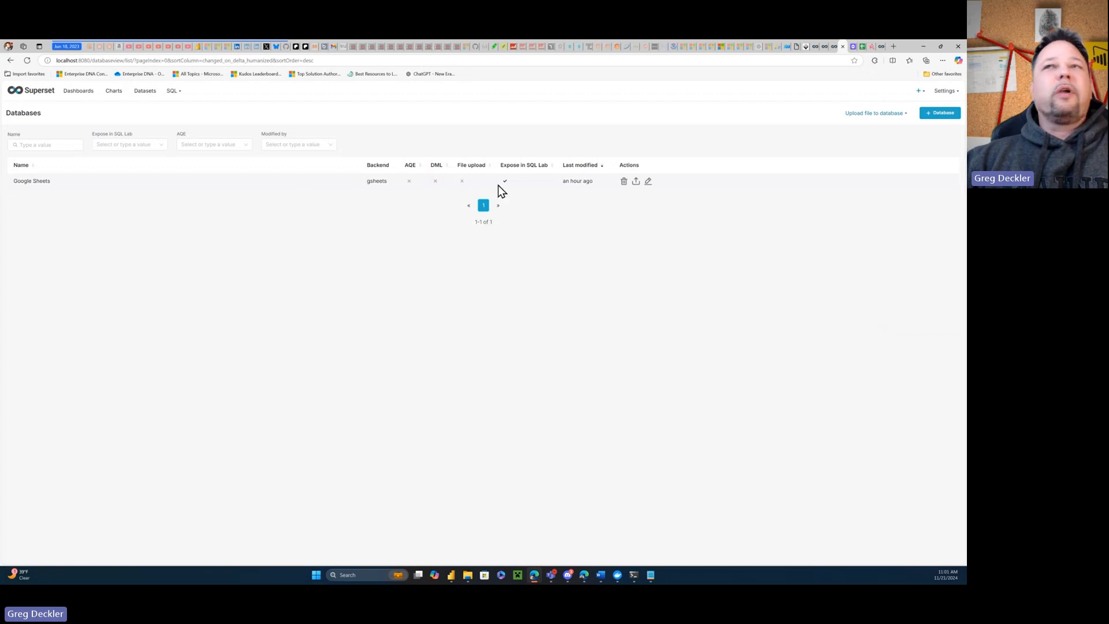
# Step: Start connecting a new database and examine the full list of supported database types
pyautogui.click(938, 113)
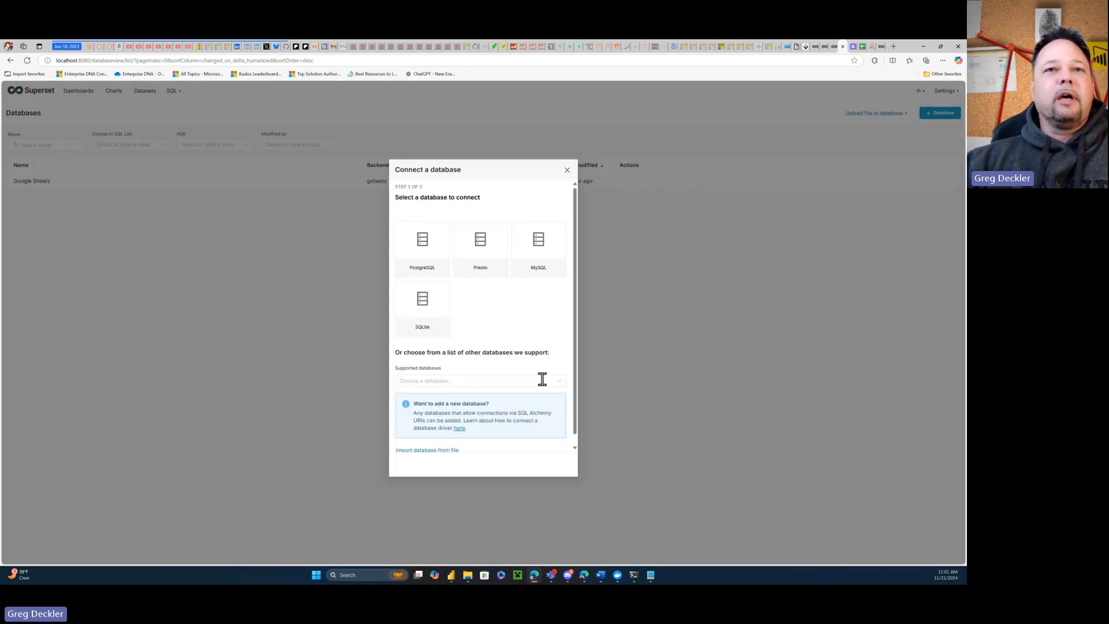
pyautogui.click(559, 380)
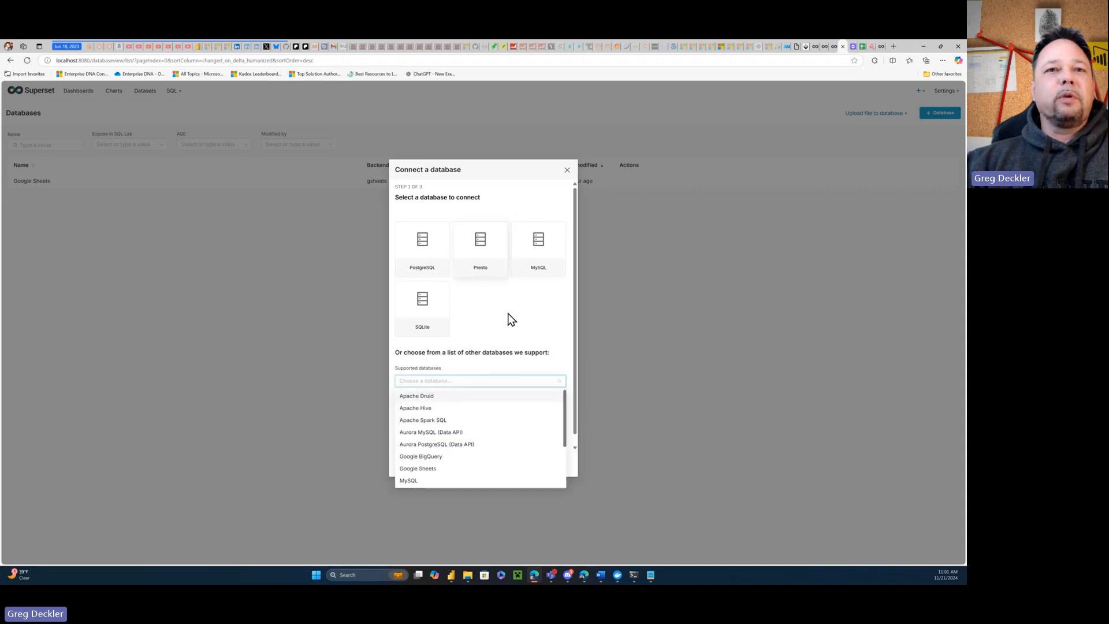
pyautogui.scroll(-1, 532, 352)
pyautogui.scroll(-3, 483, 416)
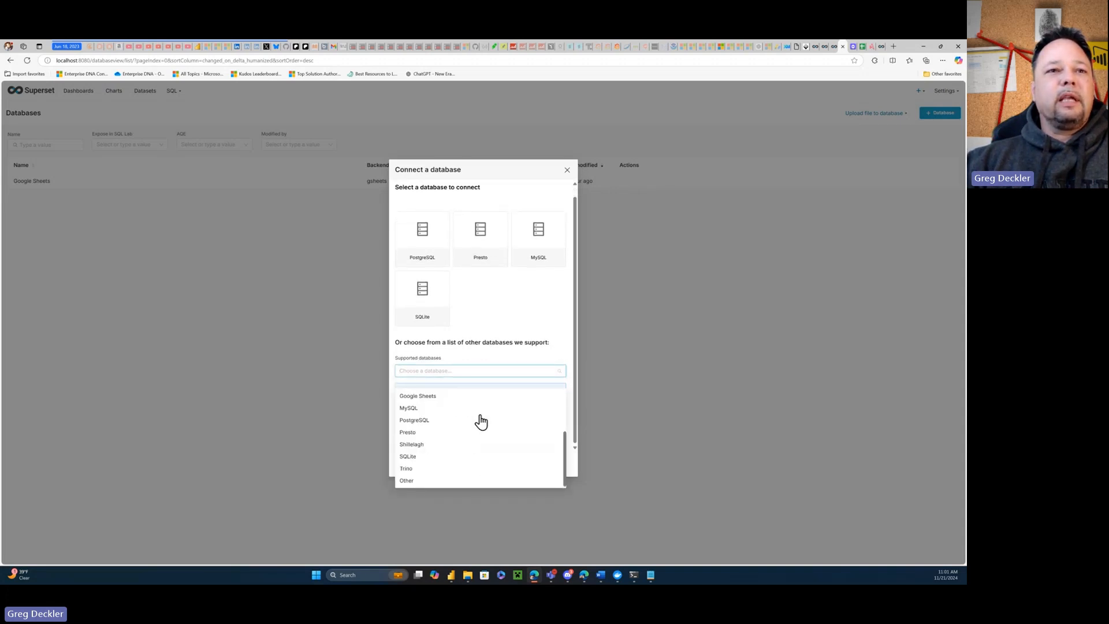
pyautogui.scroll(3, 480, 421)
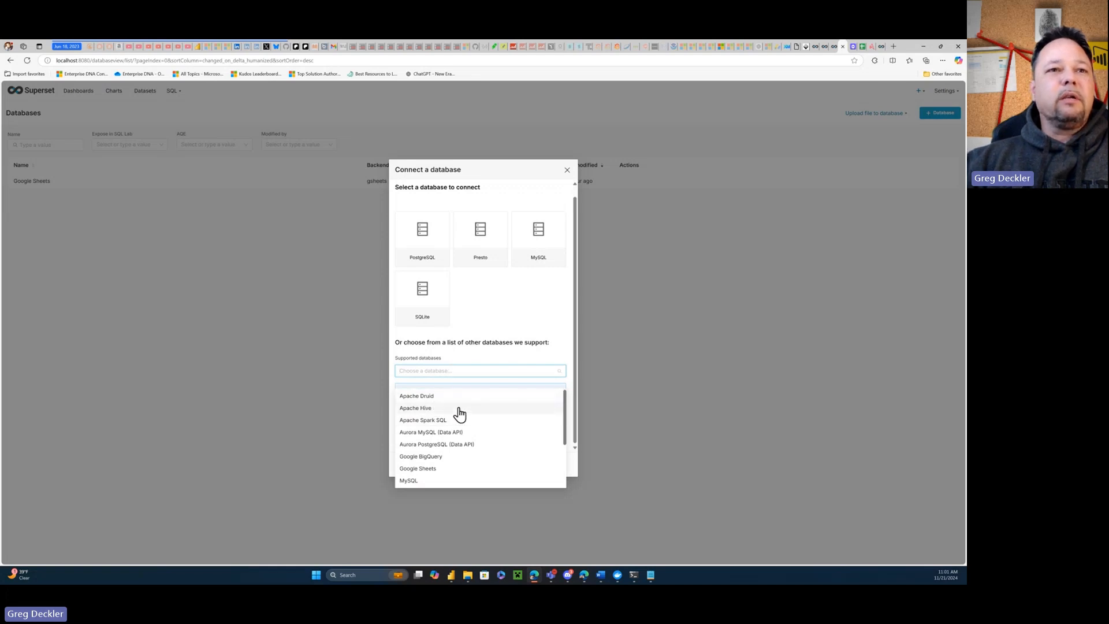
pyautogui.scroll(-1, 459, 414)
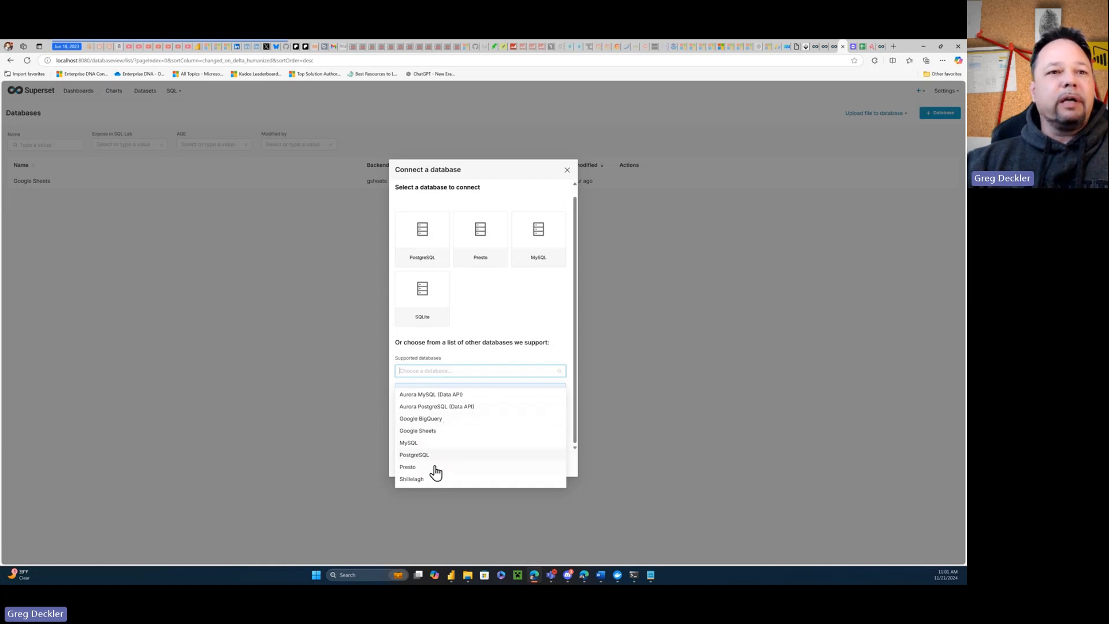
pyautogui.scroll(-1, 445, 477)
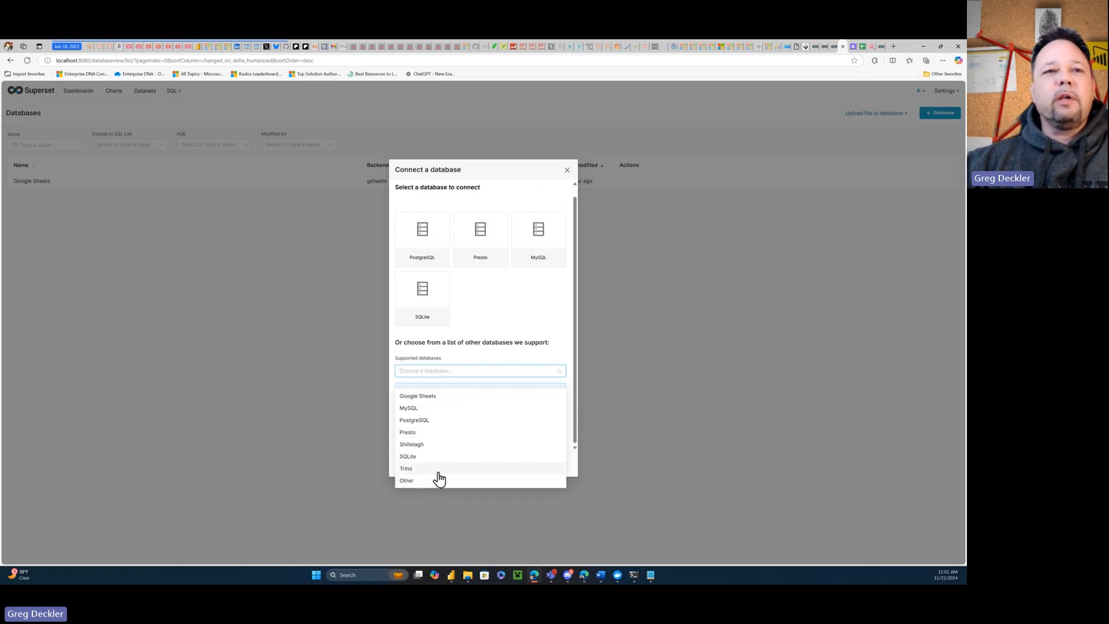
# Step: Choose Other as the database type, view its primary credentials form, and return to the database selection
pyautogui.click(429, 481)
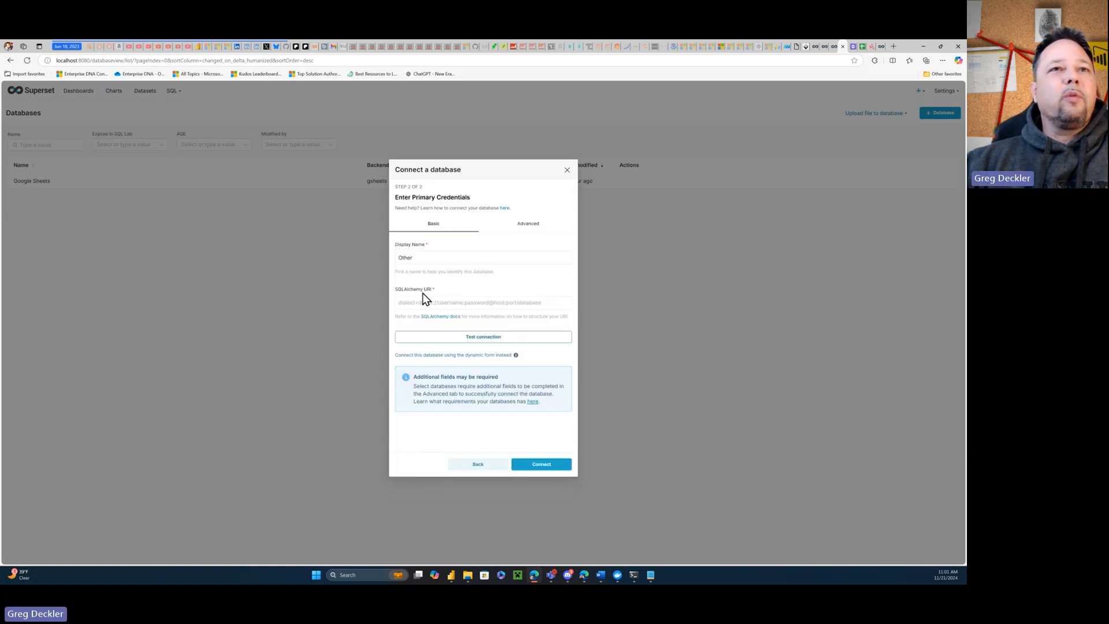
pyautogui.click(474, 261)
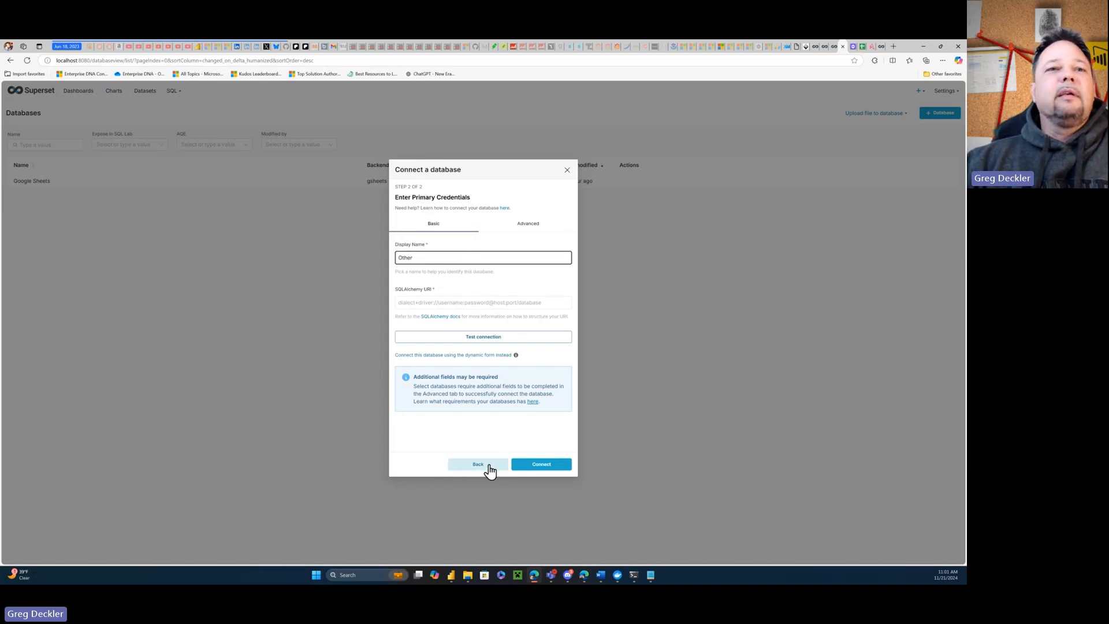
pyautogui.click(478, 464)
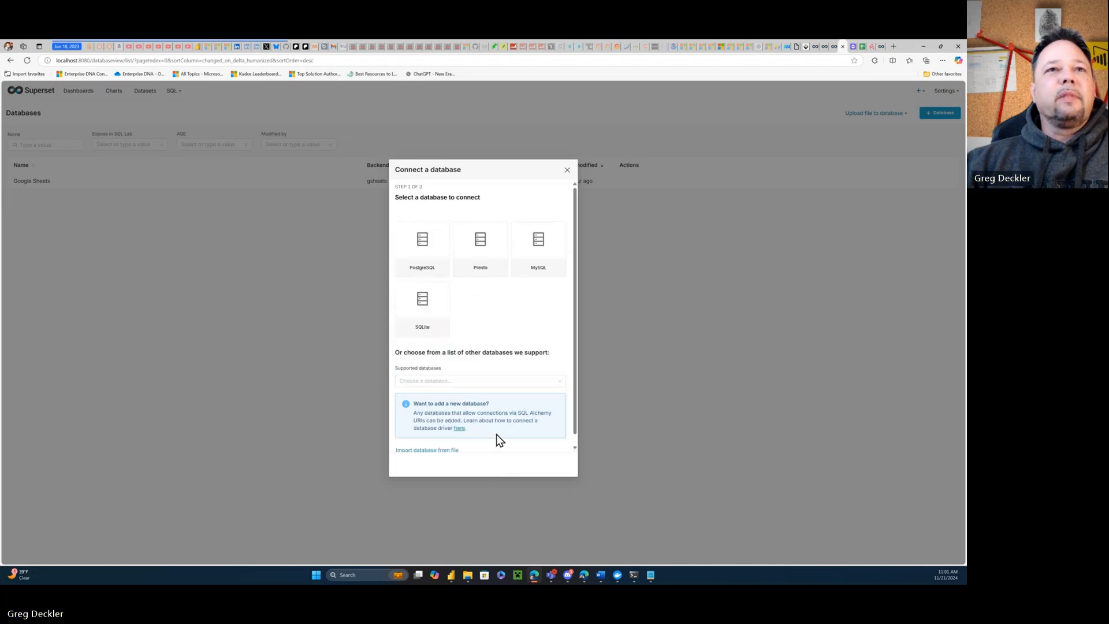
# Step: View the supported database types once more and close the Connect a database dialog without adding a connection
pyautogui.click(551, 382)
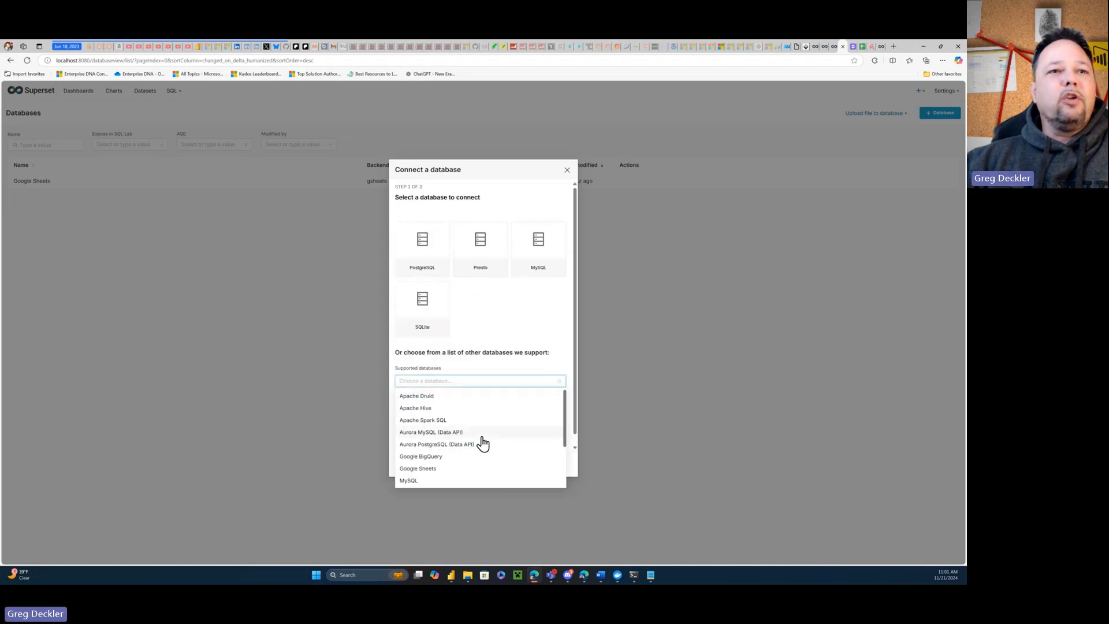
pyautogui.click(554, 336)
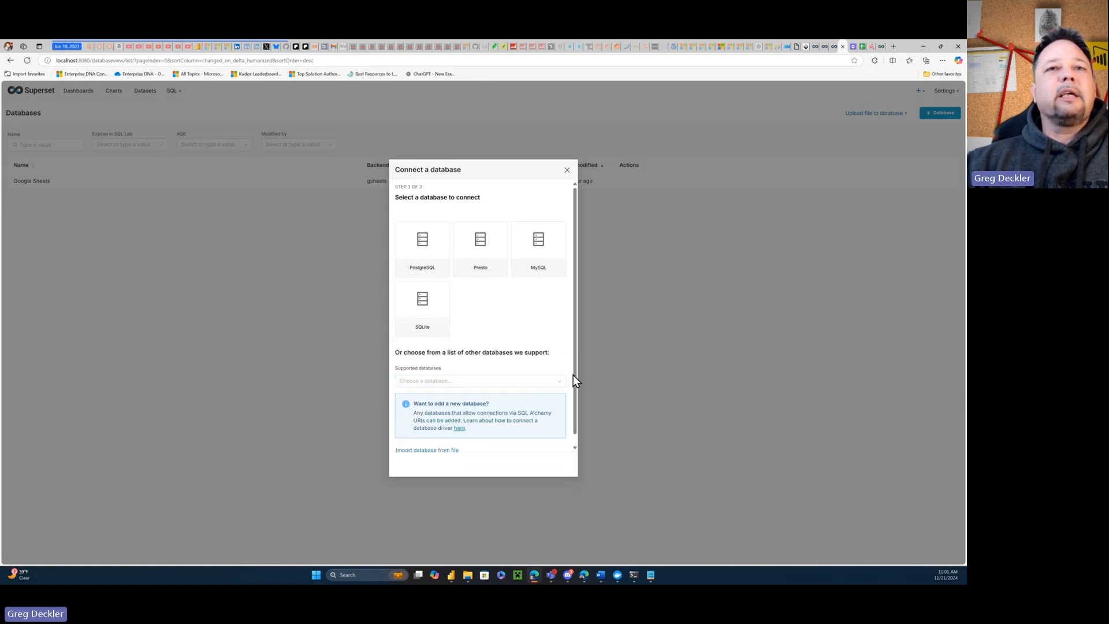
pyautogui.click(567, 170)
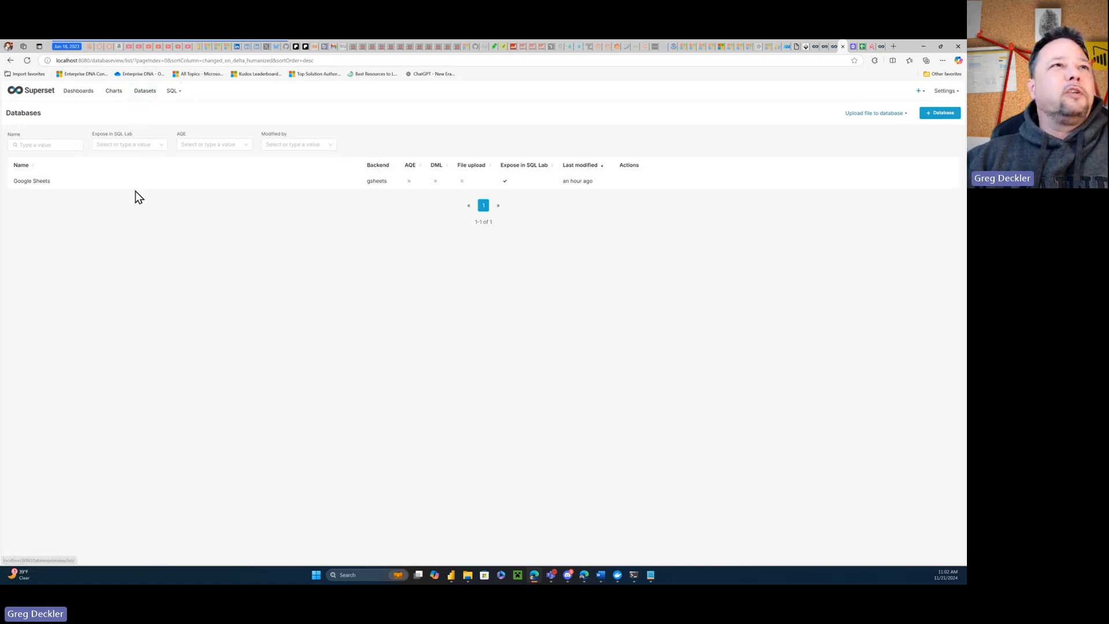
# Step: Open the Parking Data dataset in the chart builder and browse the gallery of all visualization types
pyautogui.click(139, 97)
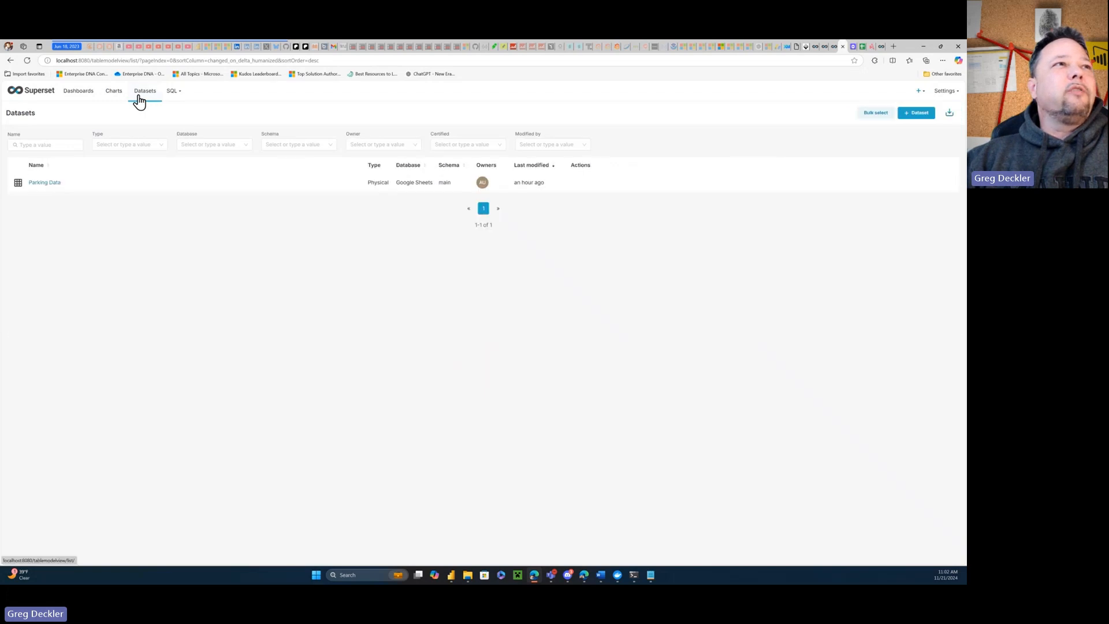
pyautogui.click(51, 182)
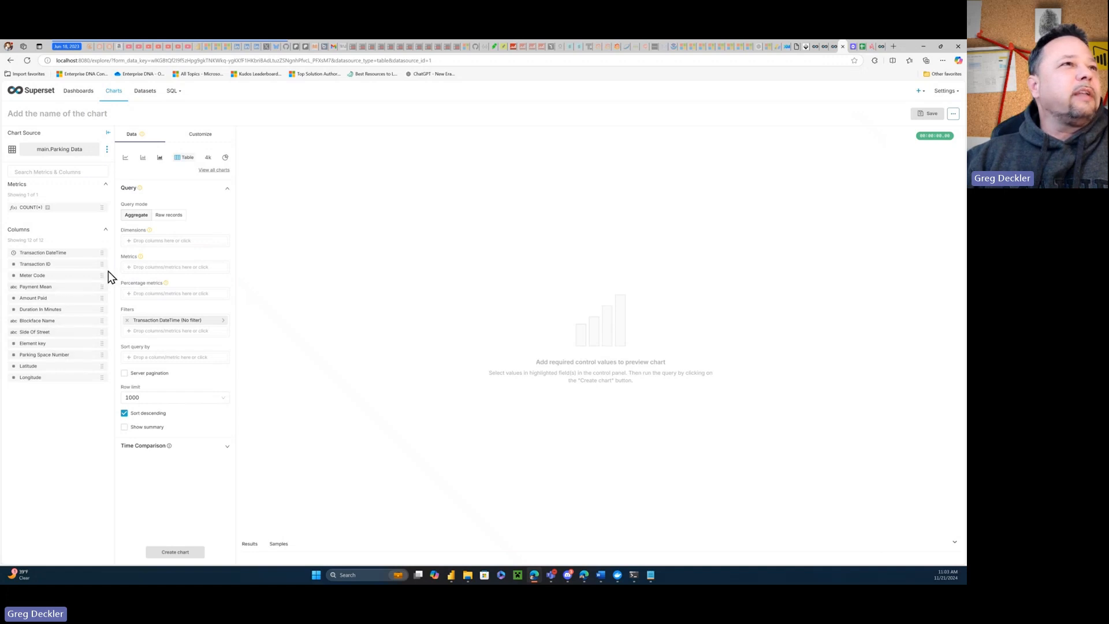
pyautogui.click(209, 171)
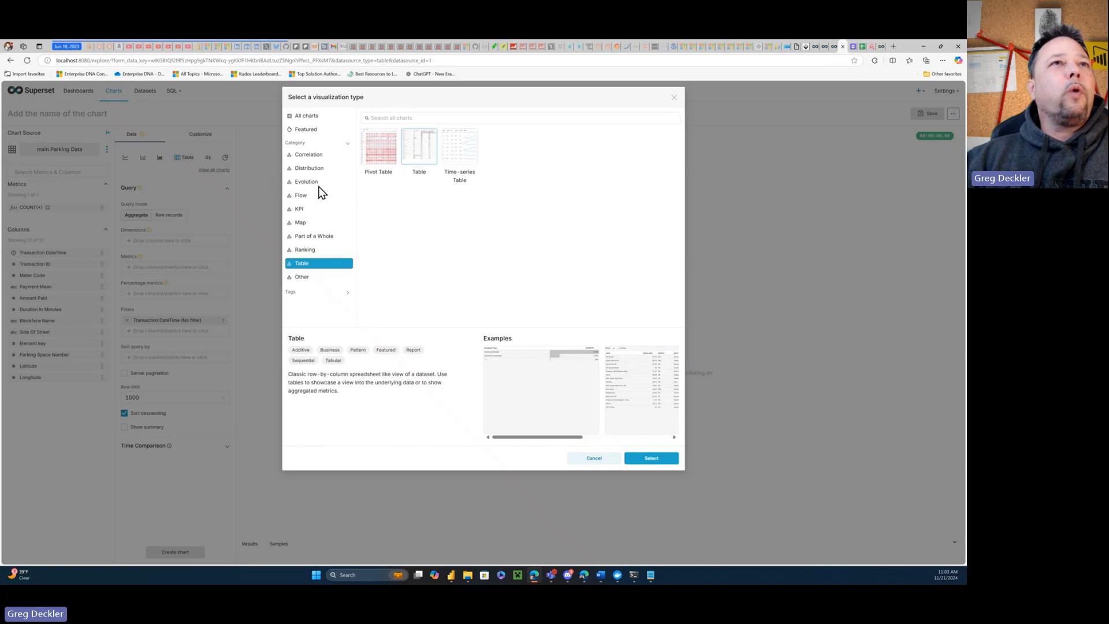
pyautogui.click(306, 117)
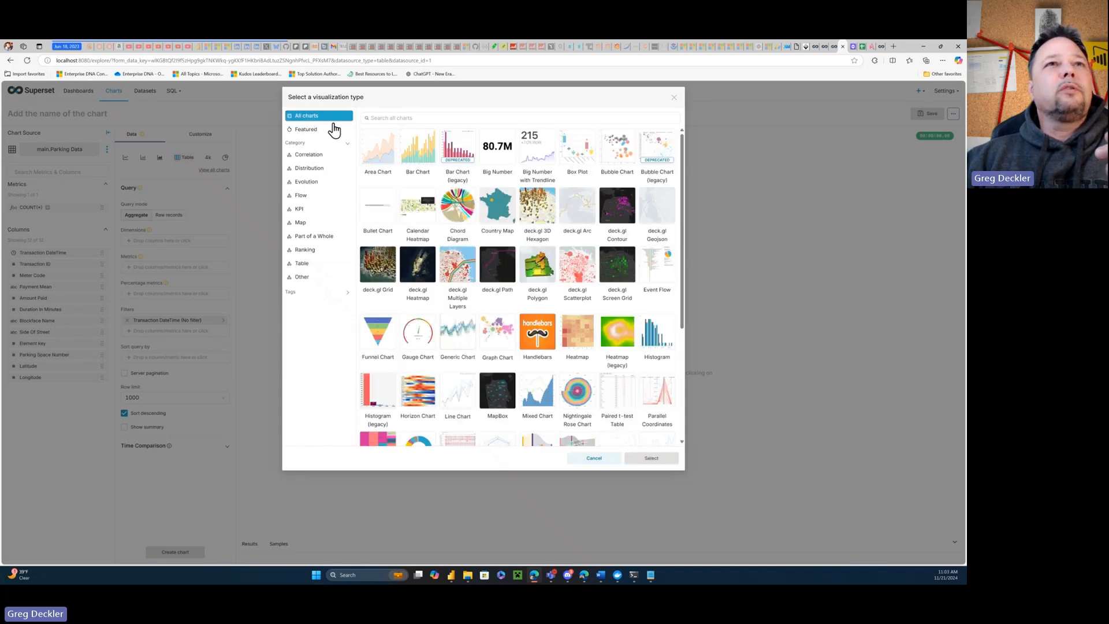
pyautogui.scroll(-3, 584, 206)
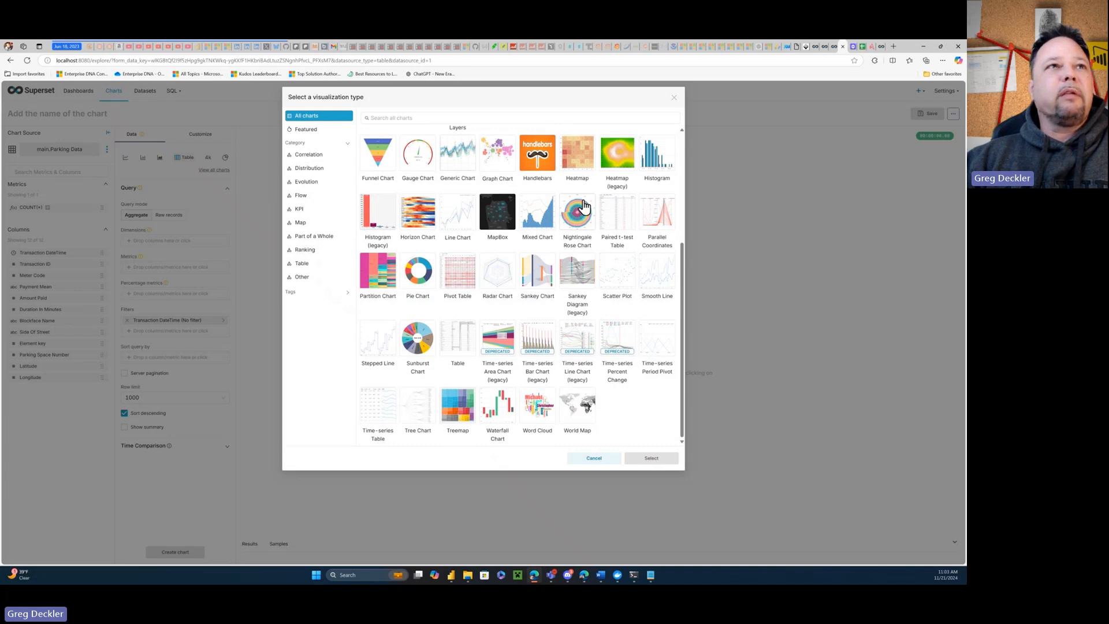
# Step: Examine the Map category of visualization types and browse the full chart gallery once more
pyautogui.click(299, 223)
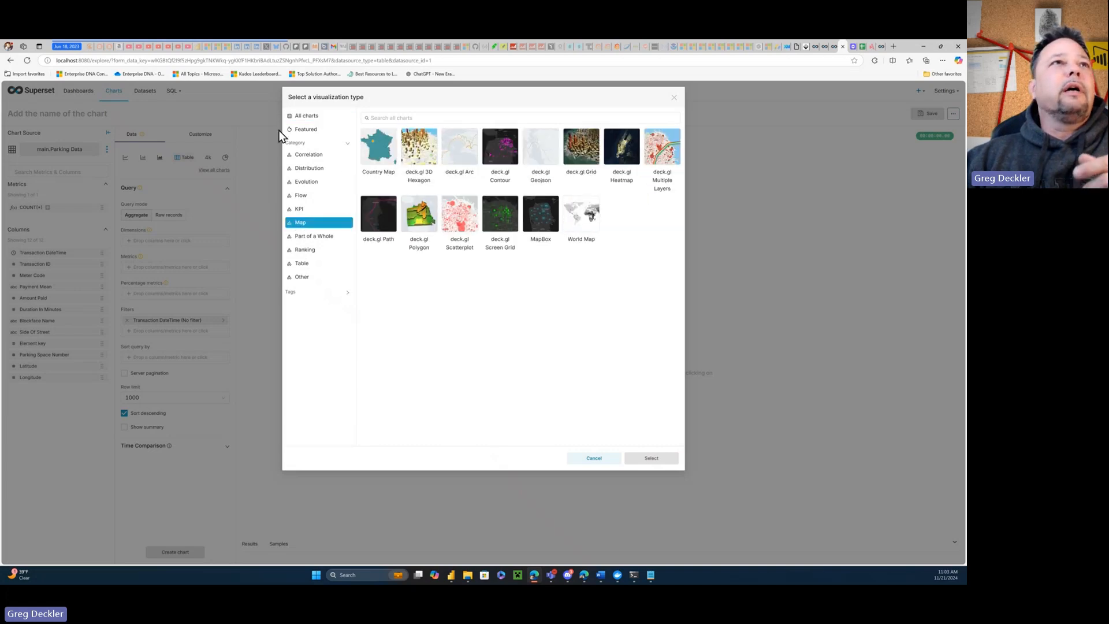
pyautogui.click(302, 117)
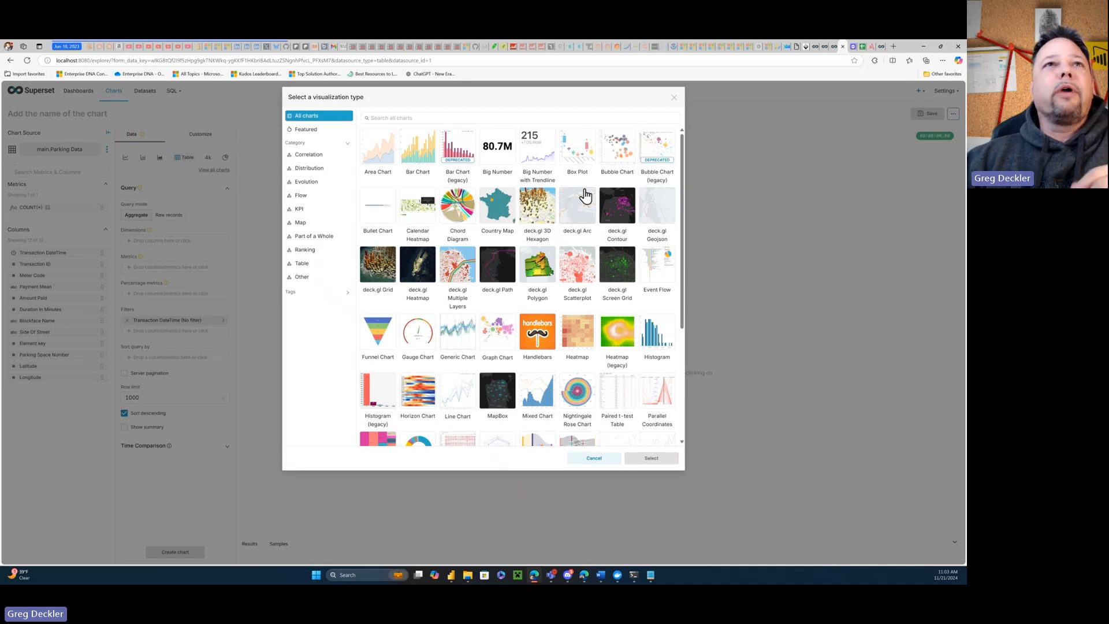
pyautogui.scroll(-3, 585, 196)
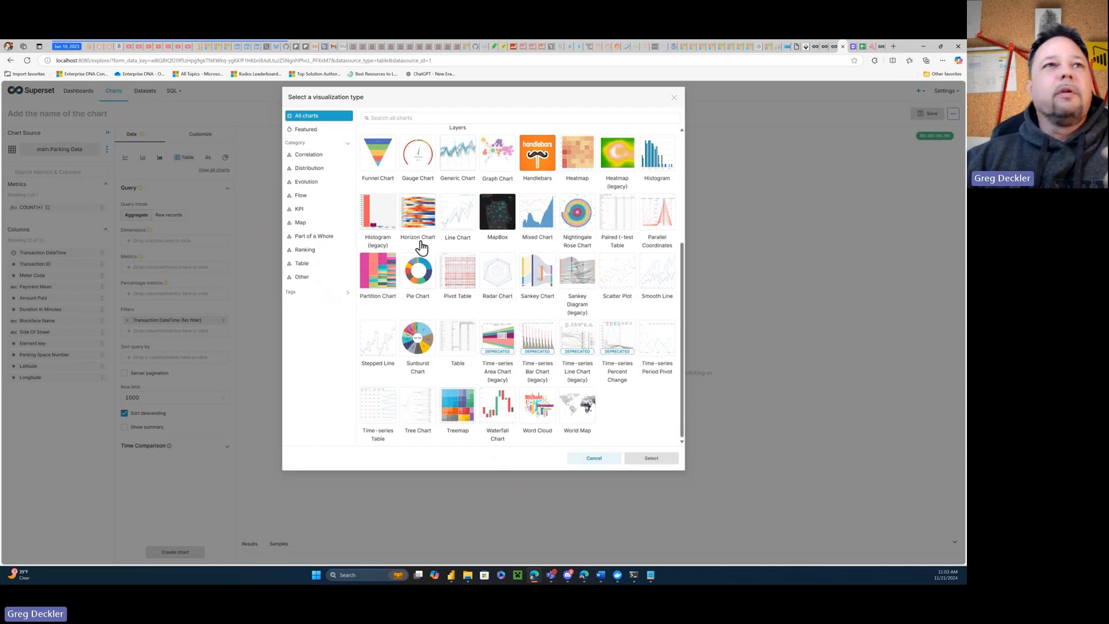
pyautogui.scroll(4, 403, 225)
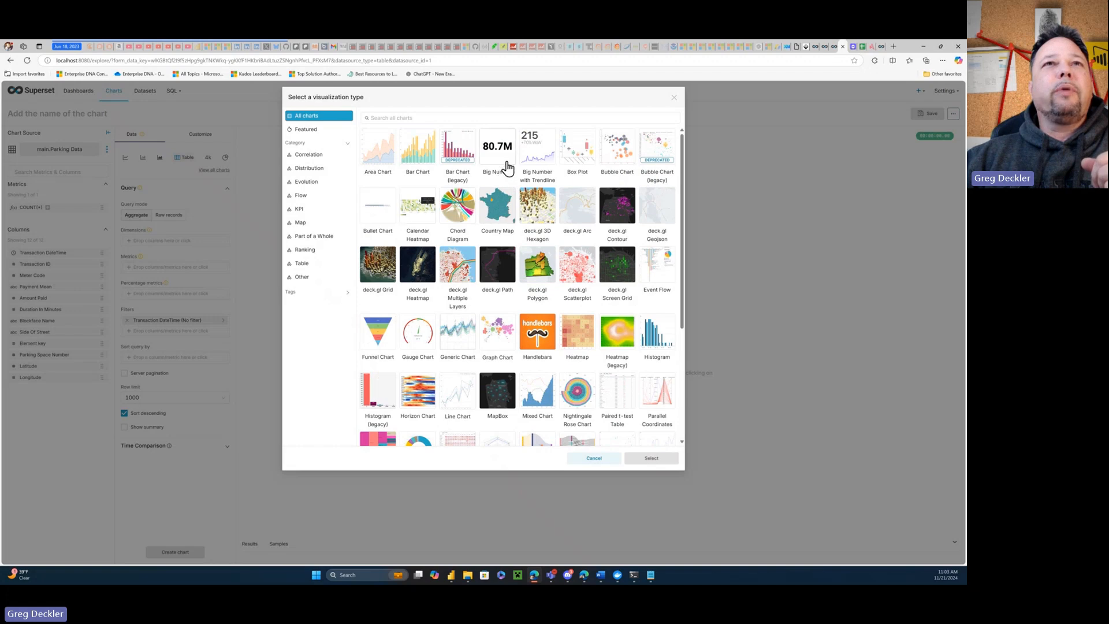
# Step: View the KPI and Map chart categories, preview the deck.gl Scatterplot details, and close the gallery without choosing a type
pyautogui.click(297, 211)
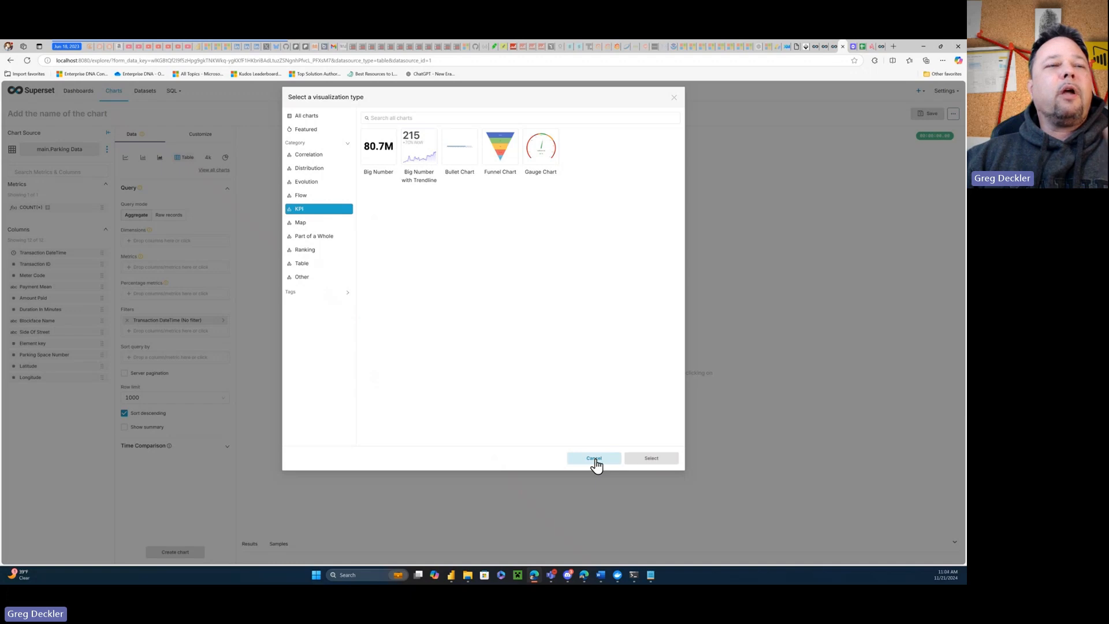
pyautogui.click(304, 223)
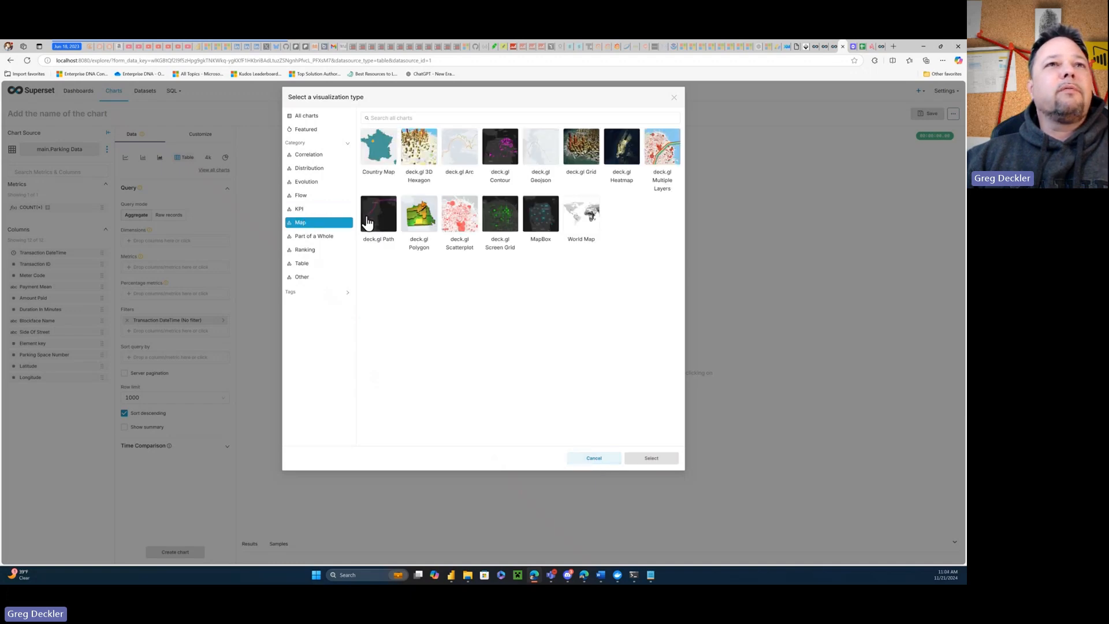
pyautogui.click(461, 227)
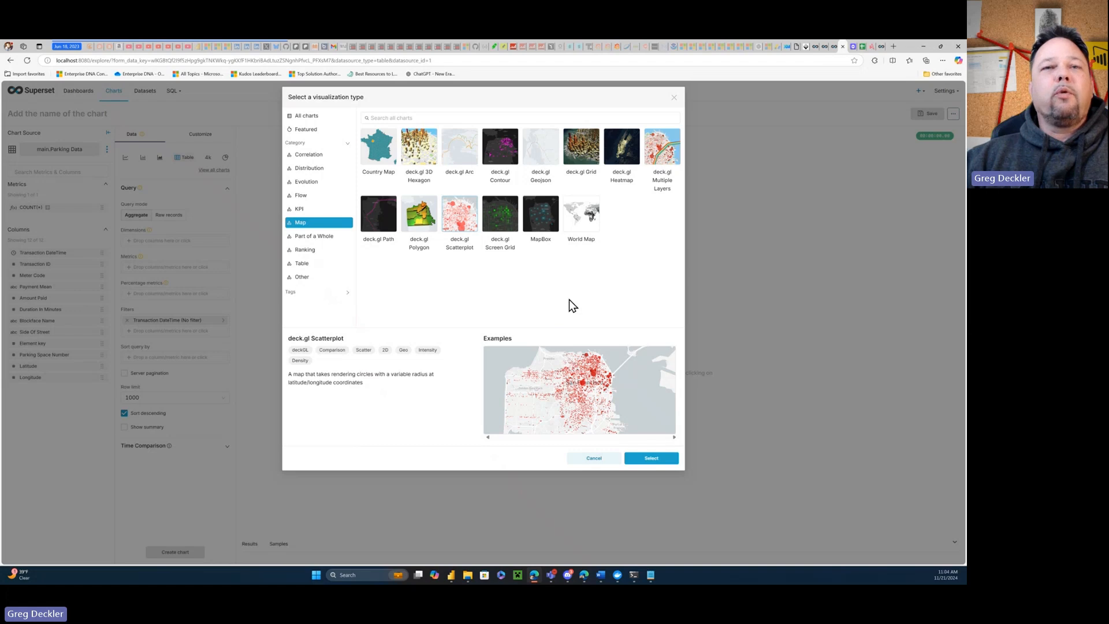
pyautogui.click(595, 458)
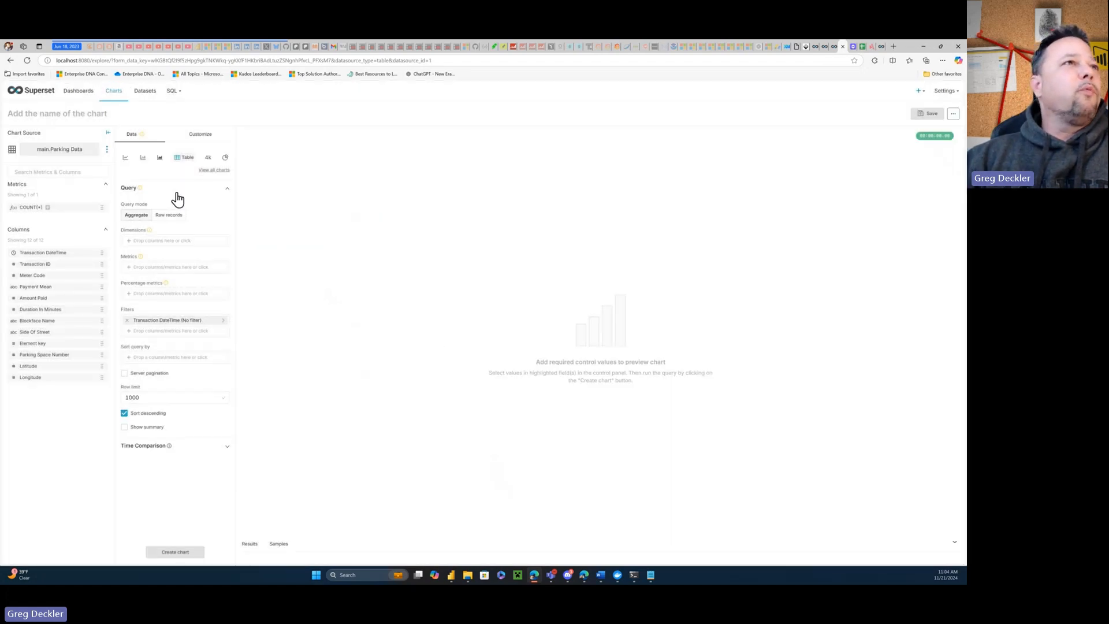
# Step: Create a bar chart with Payment Mean on the X-axis and the SUM of Amount Paid as the metric
pyautogui.click(143, 157)
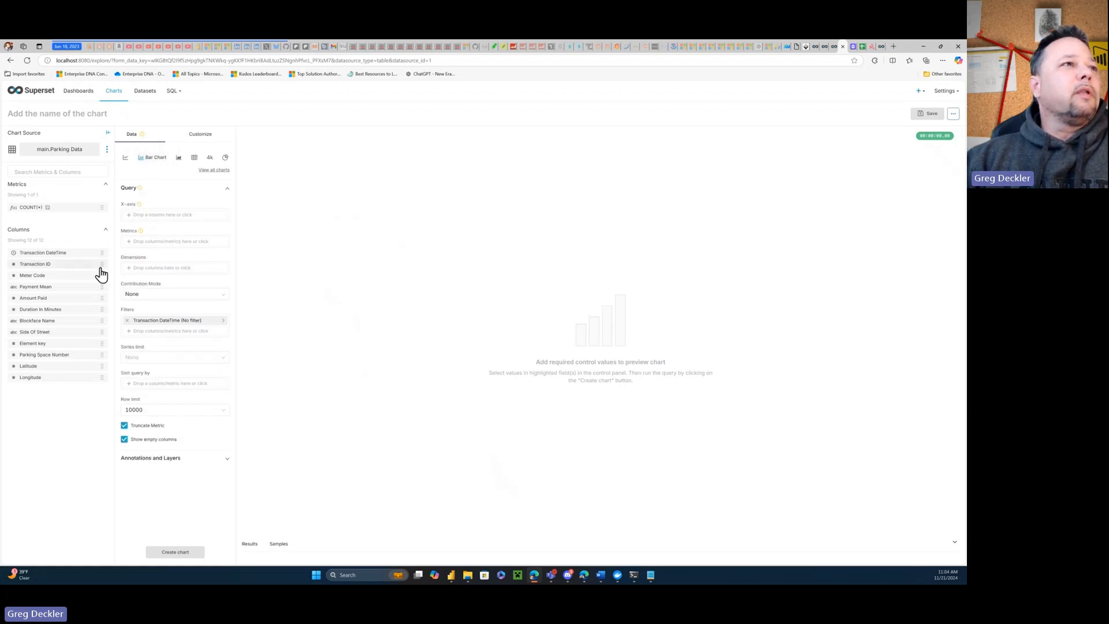
pyautogui.moveTo(44, 290); pyautogui.dragTo(166, 218)
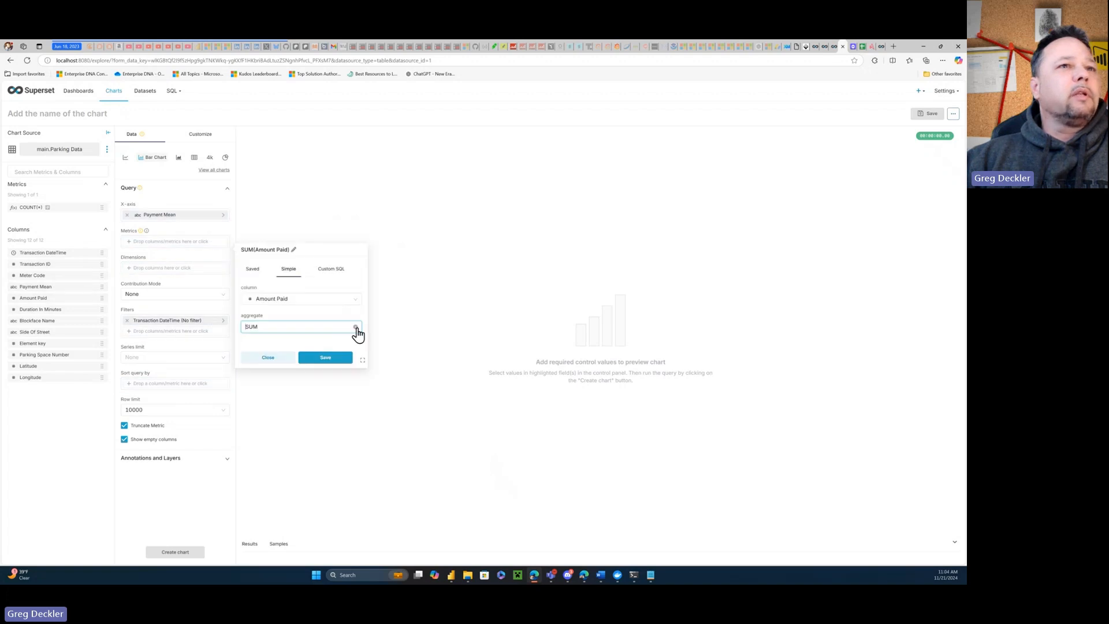
pyautogui.click(355, 327)
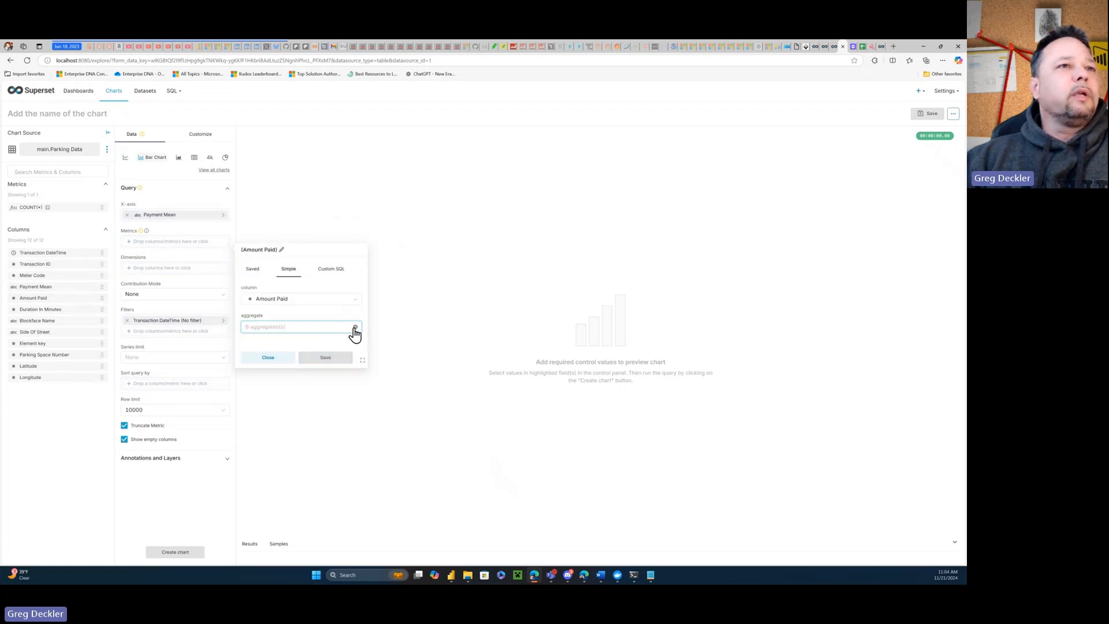
pyautogui.click(332, 324)
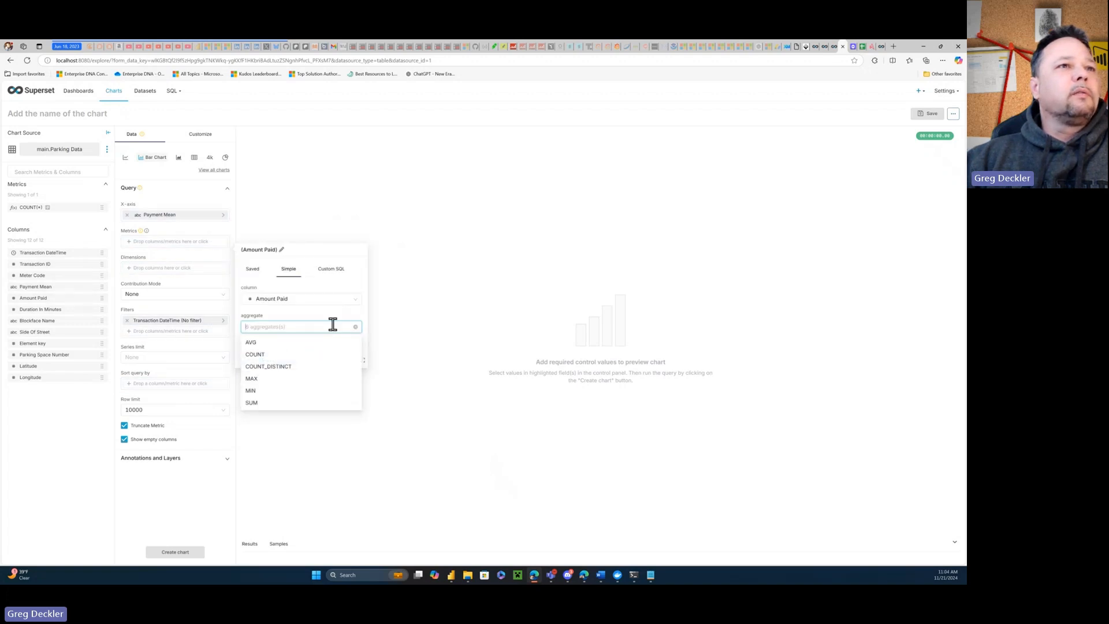
pyautogui.click(261, 404)
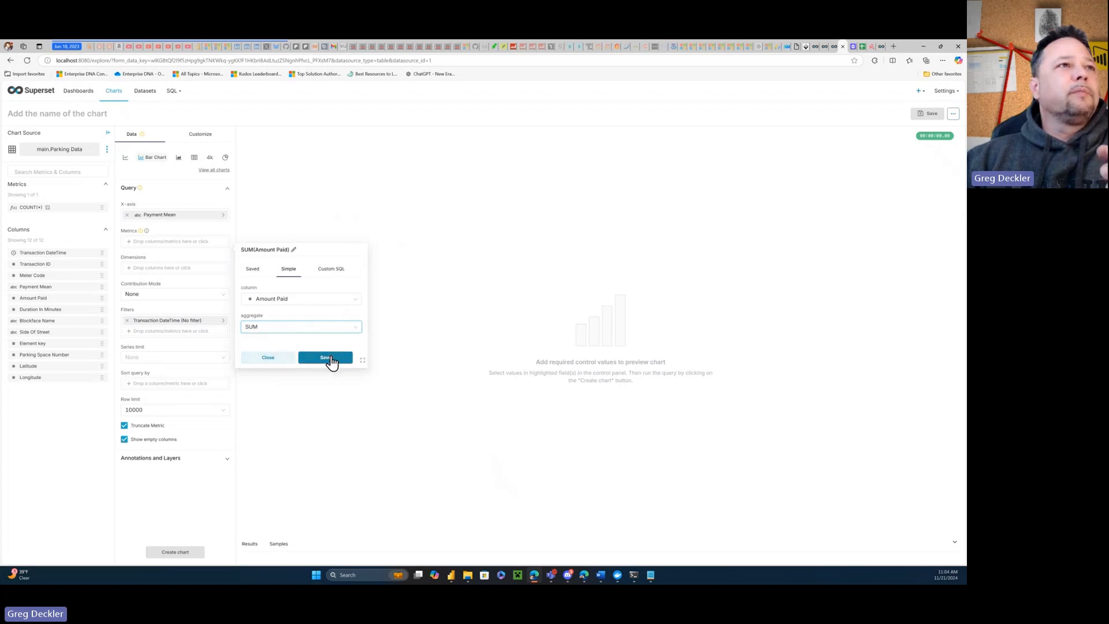
pyautogui.click(331, 356)
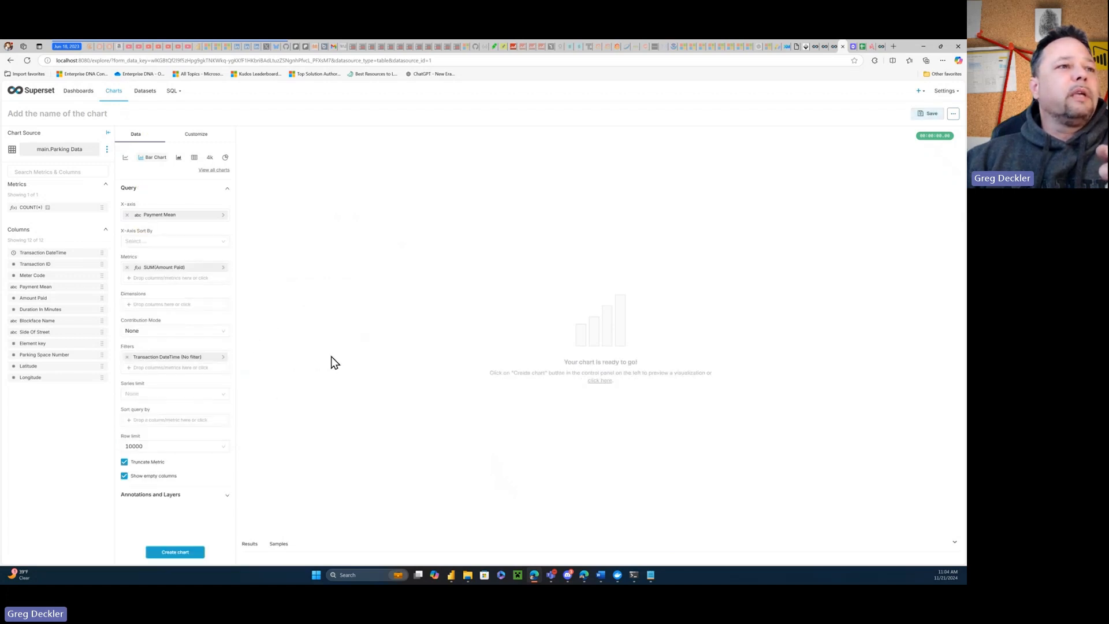
pyautogui.click(175, 552)
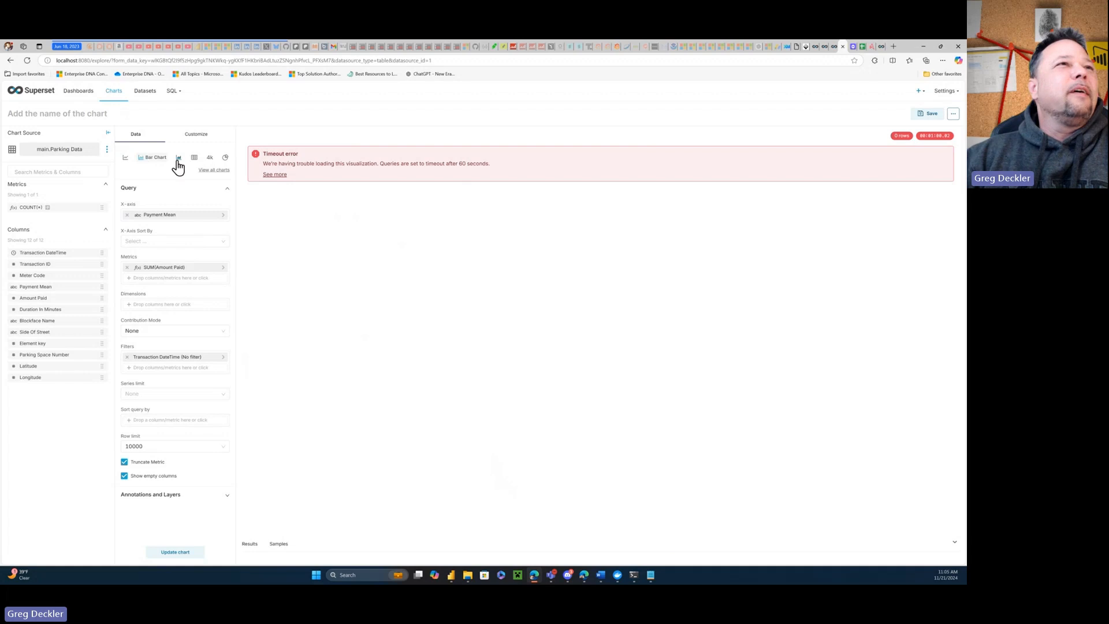
# Step: Change the visualization to Big Number with SUM(Amount Paid) as its metric and update the chart
pyautogui.click(209, 160)
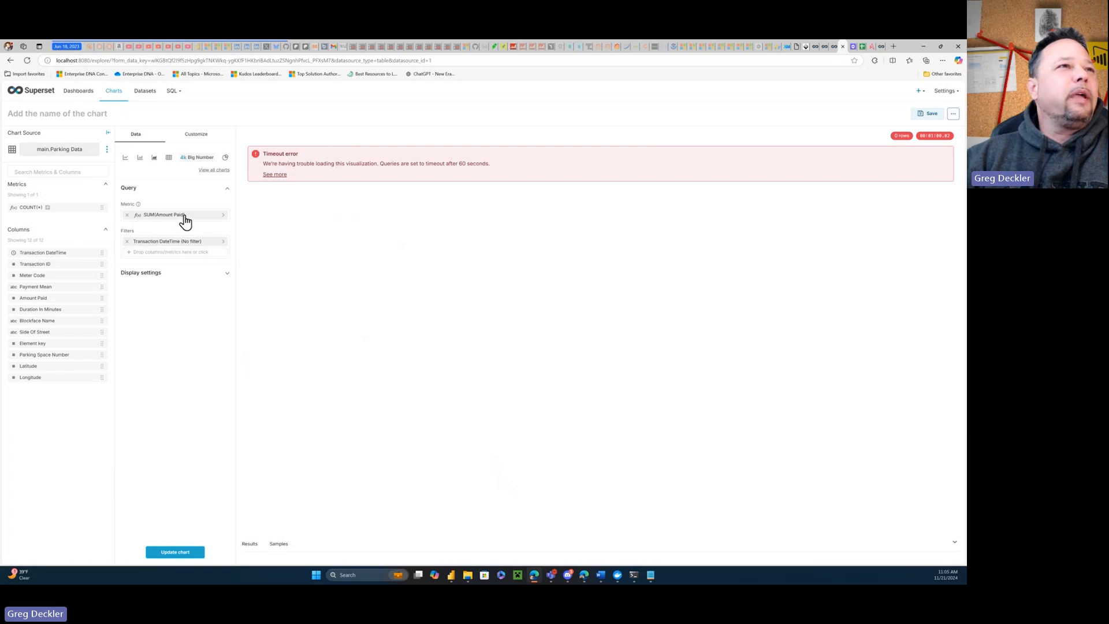
pyautogui.click(187, 555)
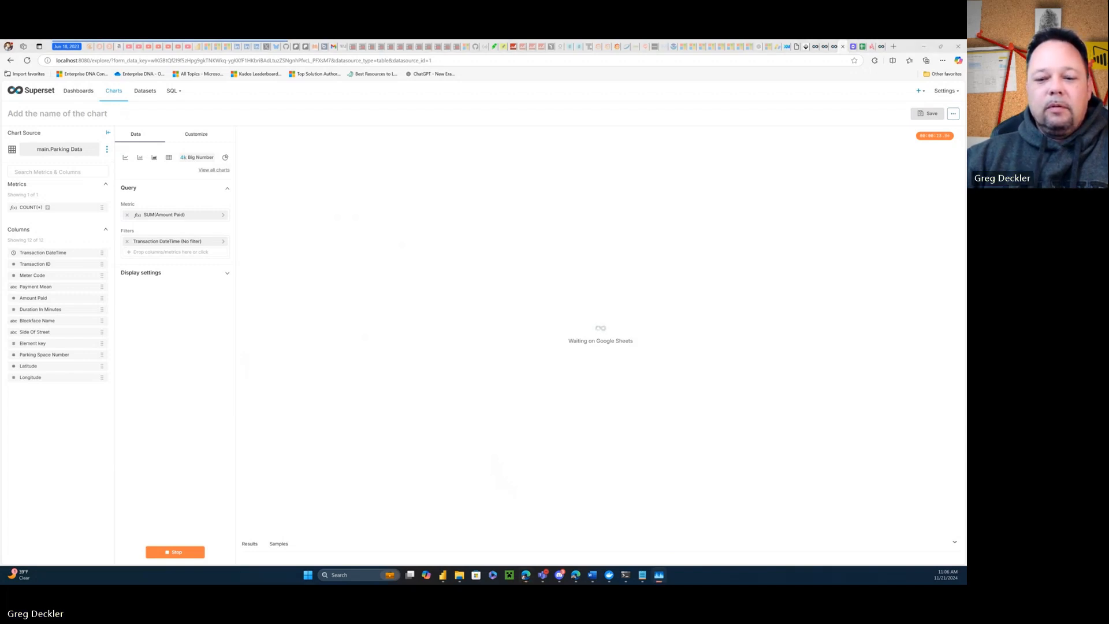
# Step: Switch to Docker Desktop, check the resource usage on the containers overview, and return to Superset in the browser
pyautogui.click(609, 575)
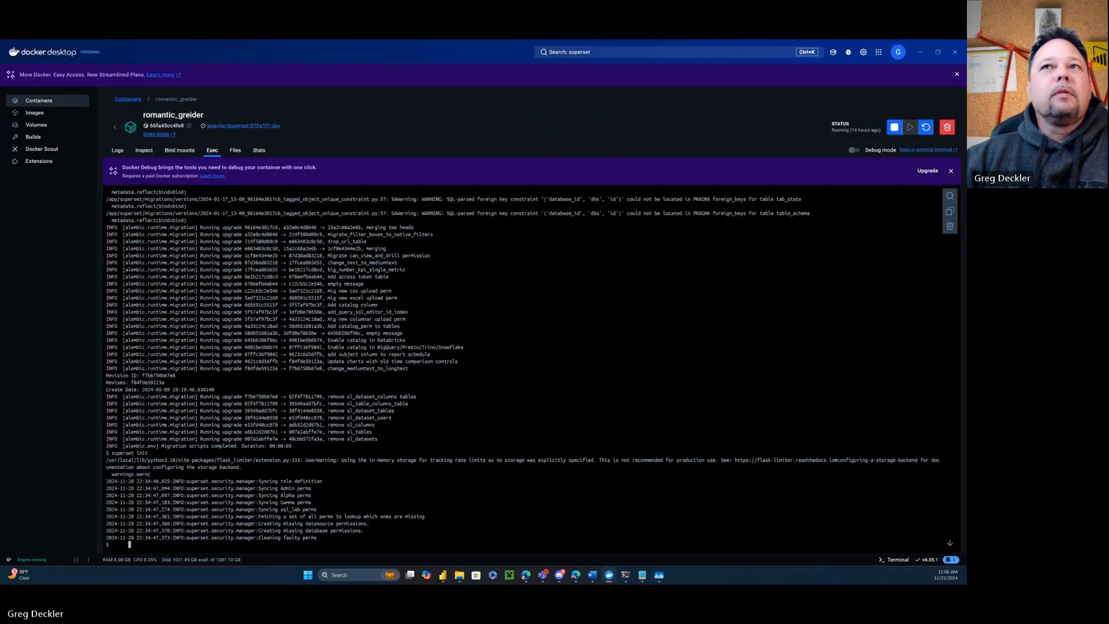
pyautogui.click(49, 102)
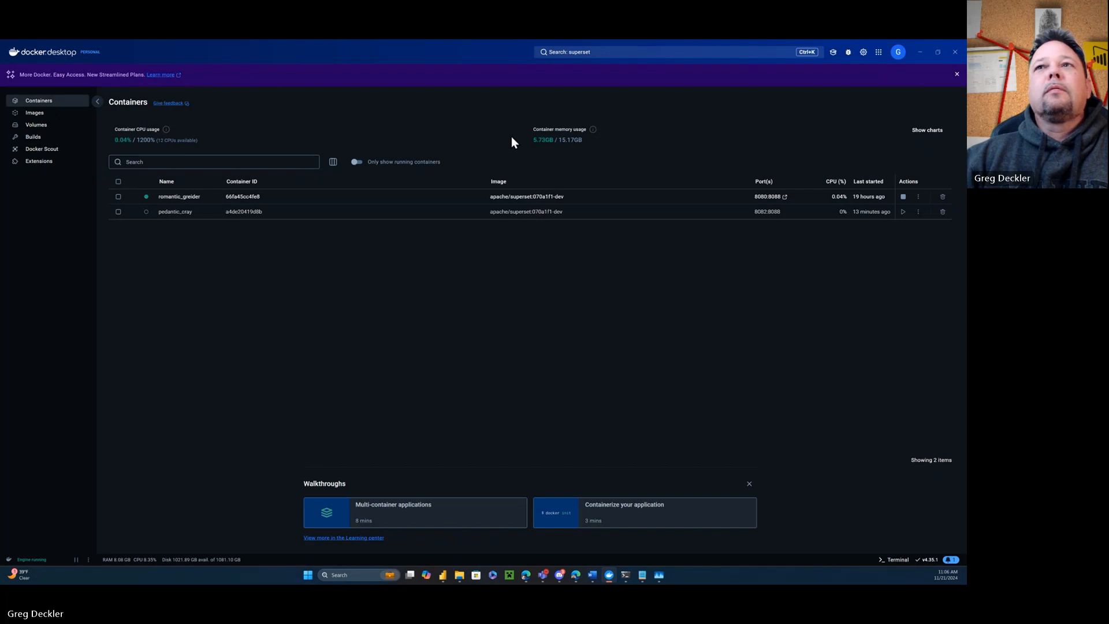
pyautogui.click(938, 53)
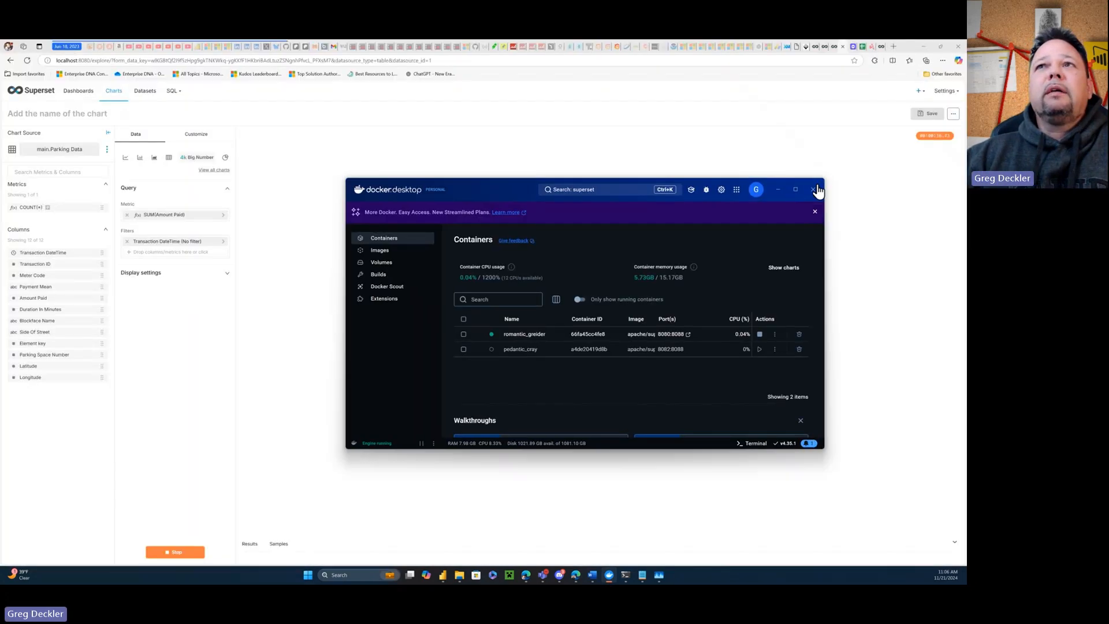
pyautogui.click(658, 141)
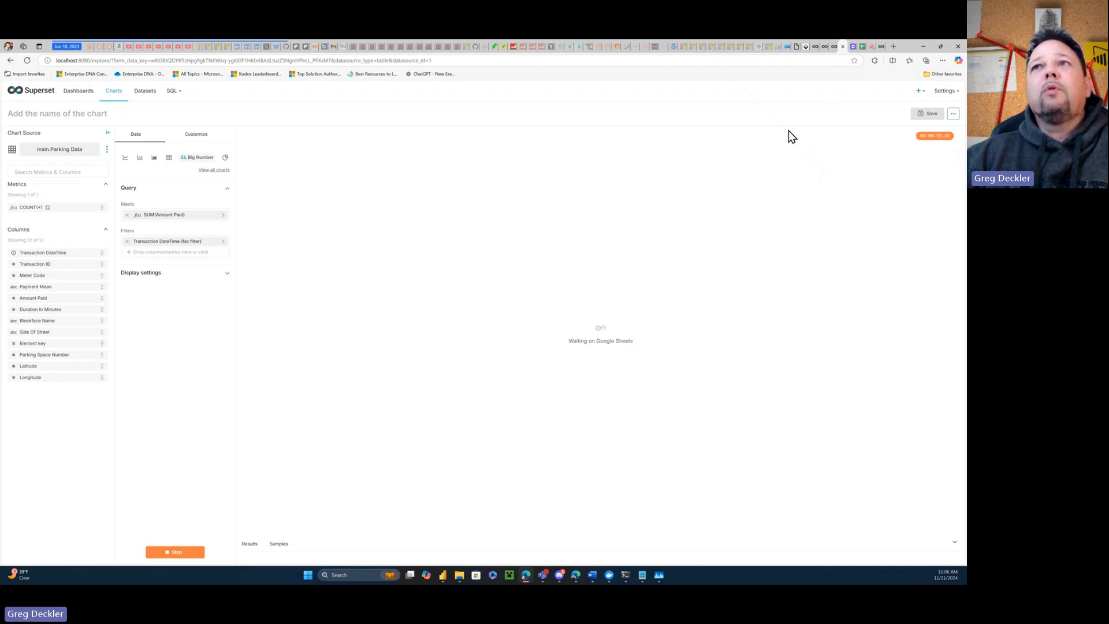
# Step: View the Parking Bar Chart on the dashboard open in another browser tab, and return to the Big Number chart
pyautogui.click(834, 53)
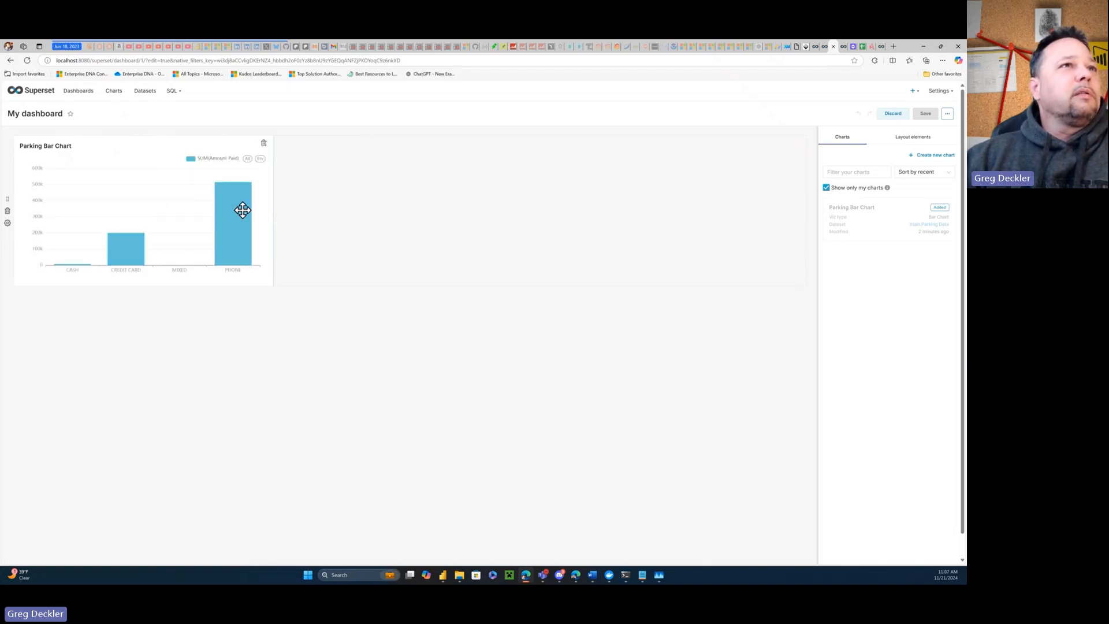
pyautogui.moveTo(250, 181); pyautogui.dragTo(480, 187)
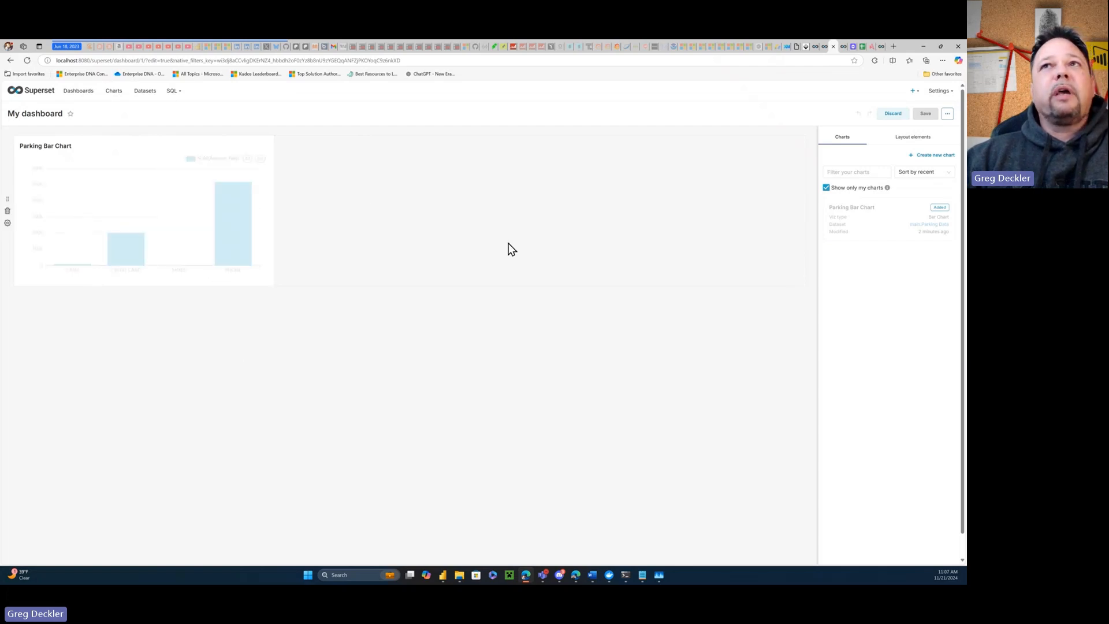
pyautogui.click(823, 50)
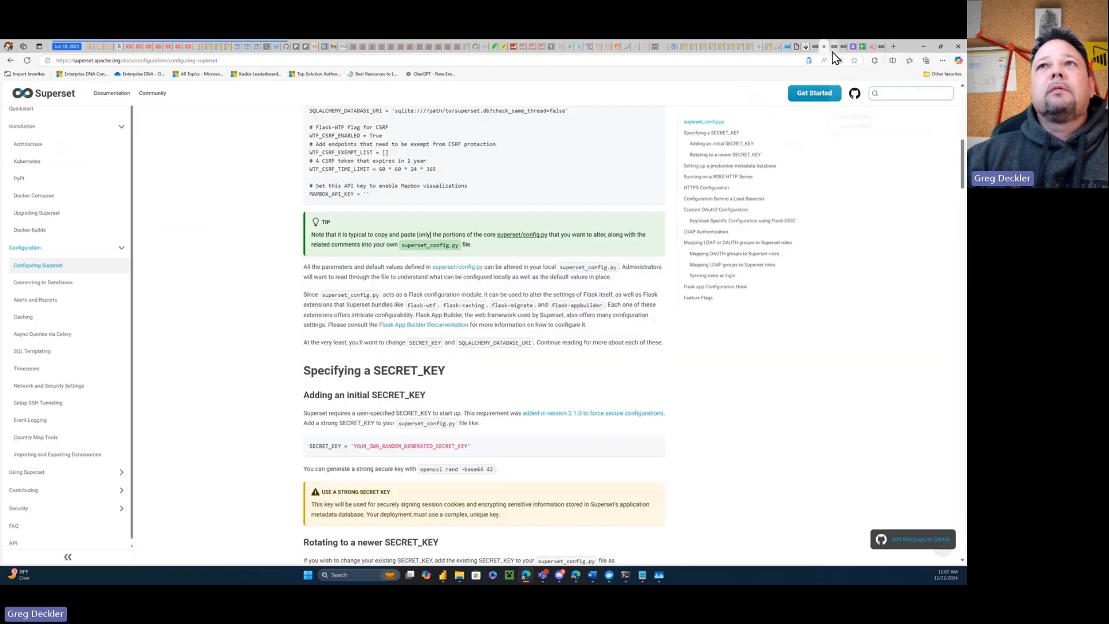
pyautogui.click(833, 52)
pyautogui.click(843, 51)
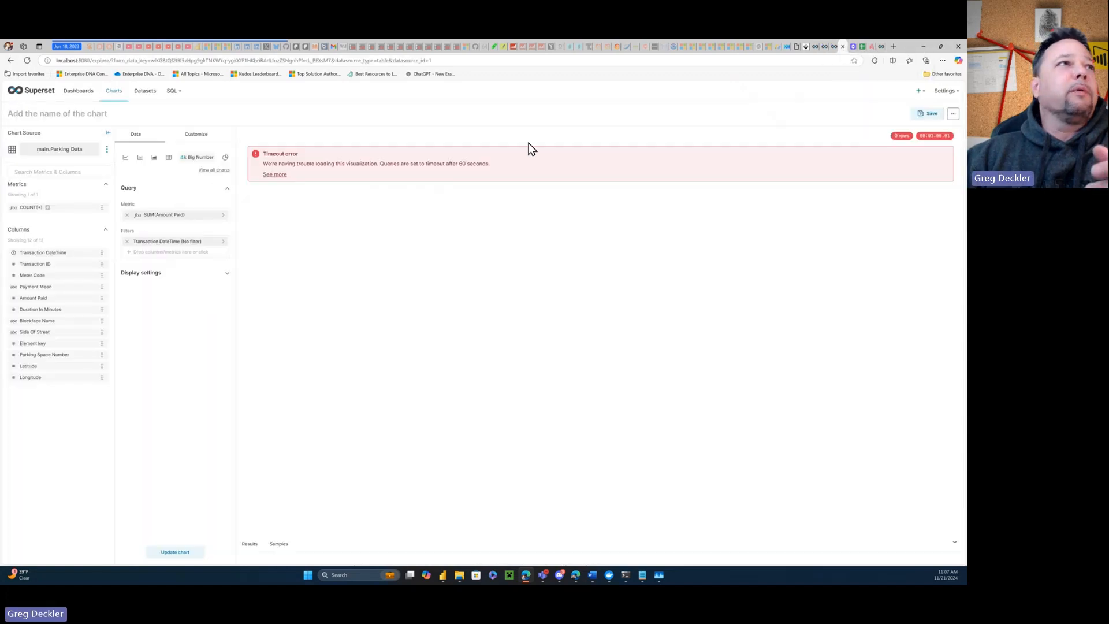
# Step: Open My dashboard from the list of dashboards to view its parking charts
pyautogui.click(73, 94)
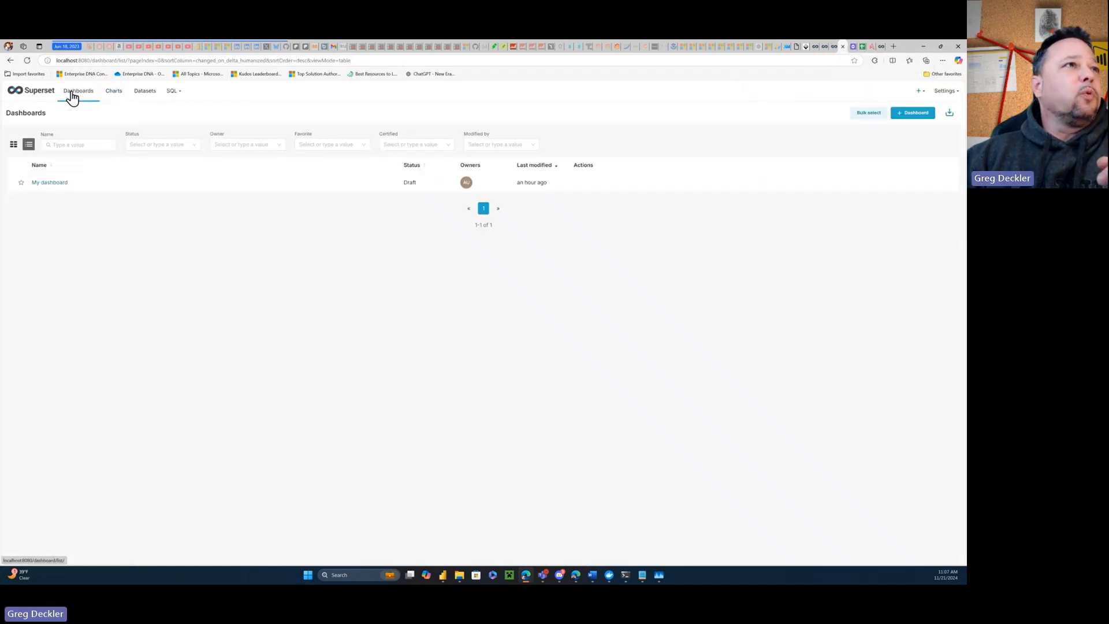
pyautogui.click(54, 184)
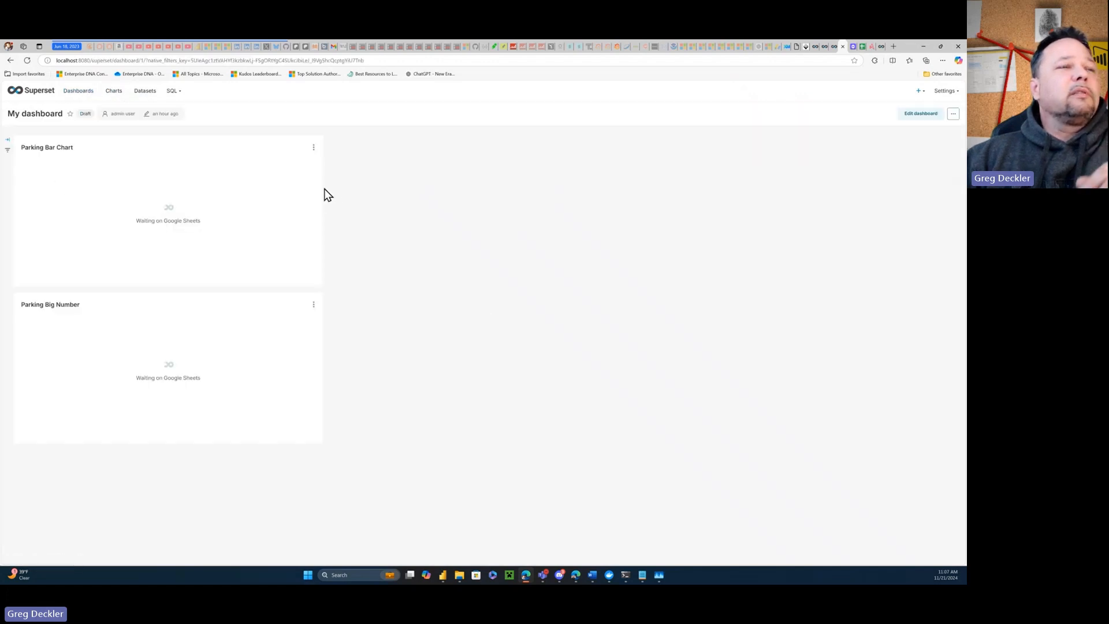